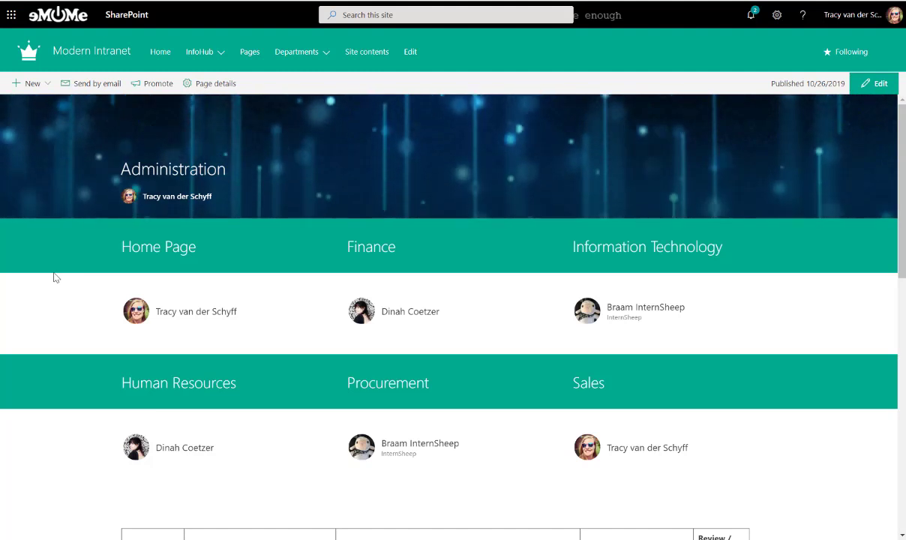
Scroll down the Administration page to the governance table of owners and review frequencies.
scroll(231, 196, down, 1)
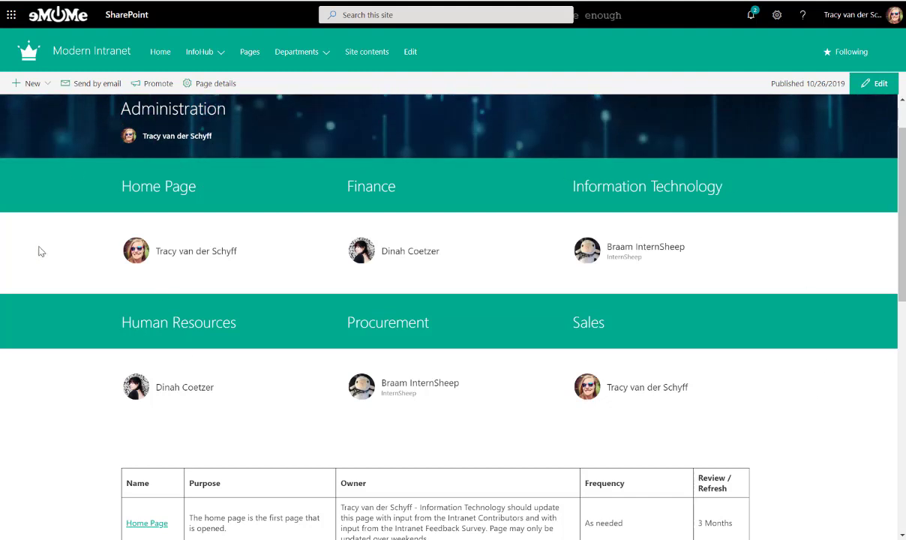
scroll(41, 252, down, 3)
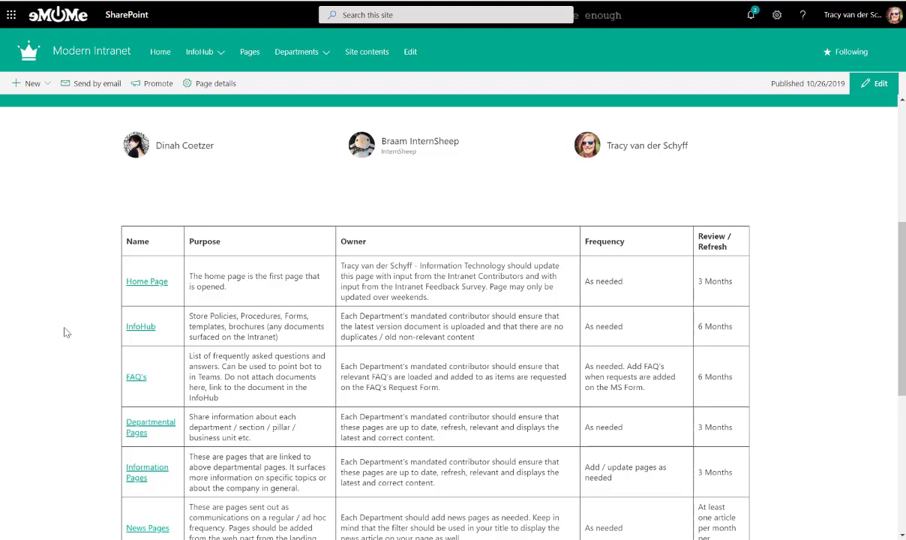
drag(198, 277, 367, 298)
drag(433, 297, 338, 265)
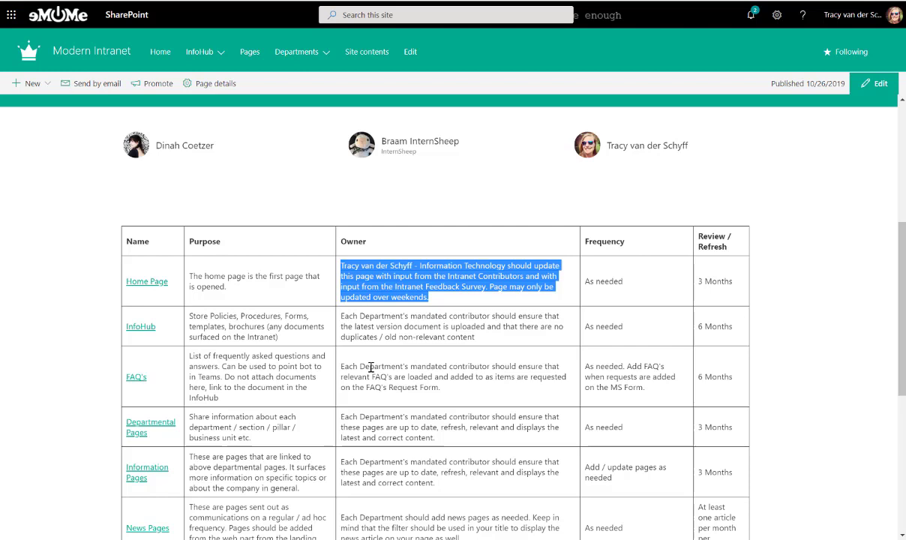
scroll(370, 366, down, 3)
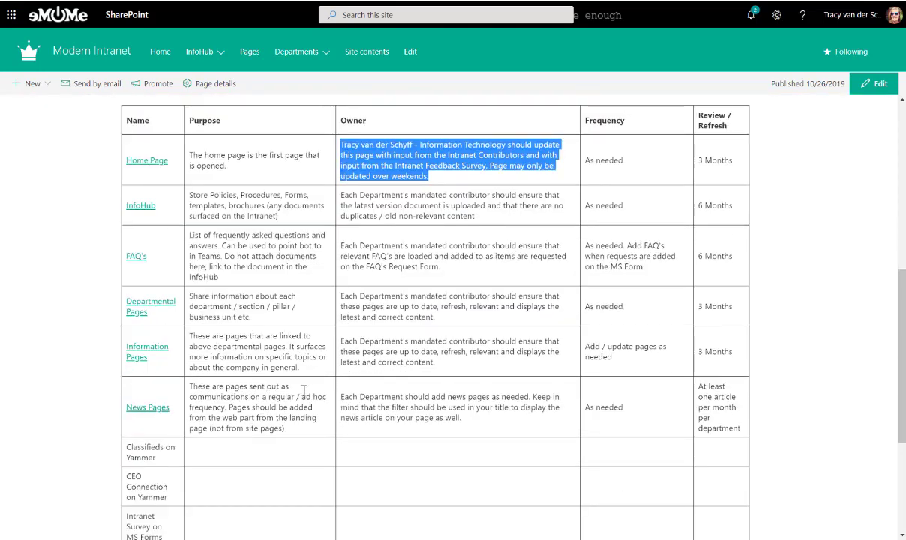
scroll(304, 389, up, 1)
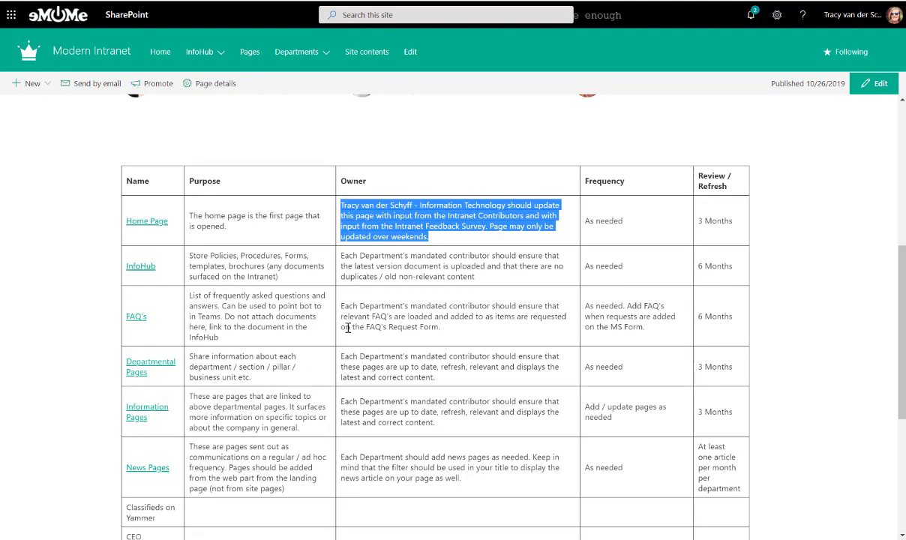
scroll(347, 328, up, 2)
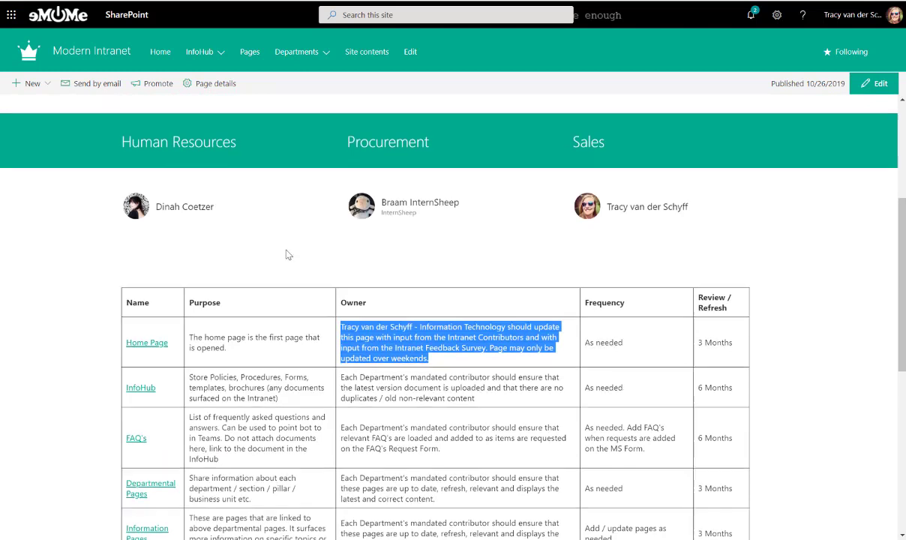
scroll(286, 255, up, 4)
scroll(286, 254, down, 4)
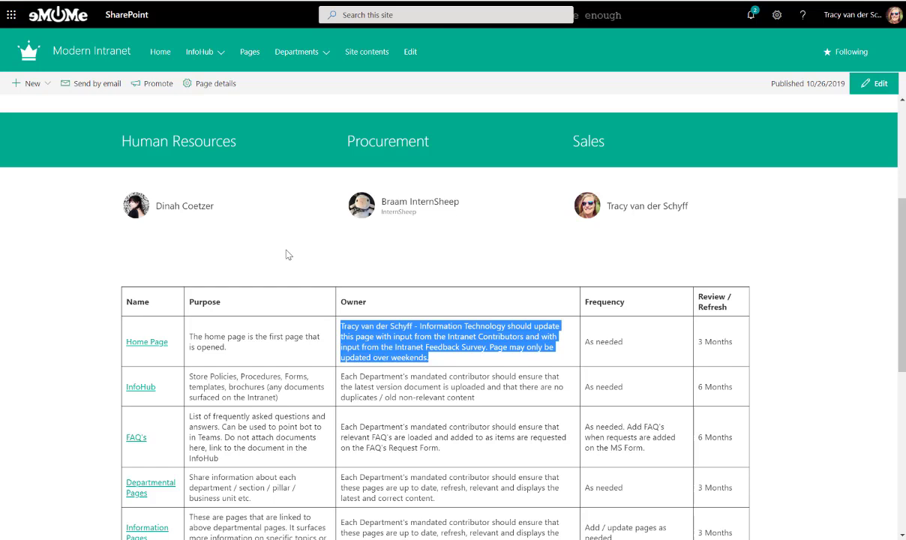
scroll(122, 269, up, 4)
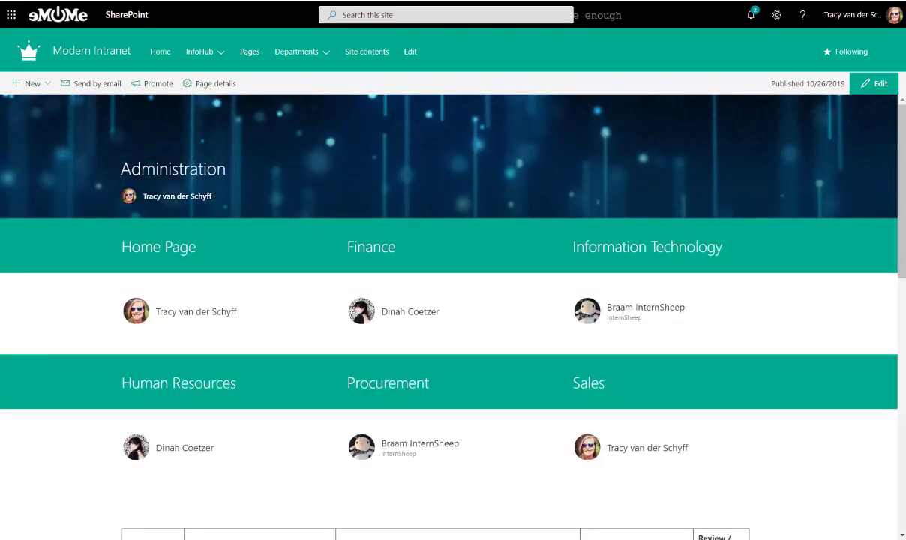
In Teams, go from General to the Administration channel and view its Responsibility tab.
key(alt+Tab)
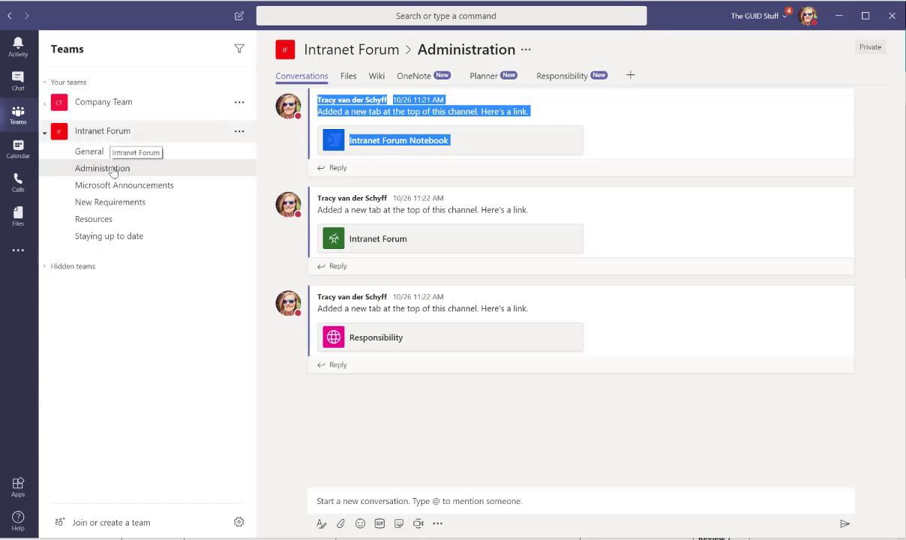
click(90, 152)
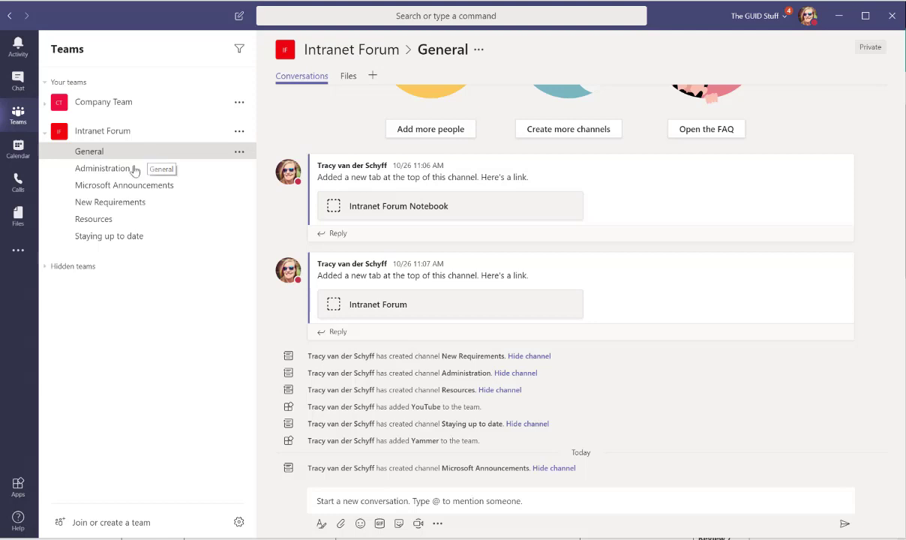
click(120, 169)
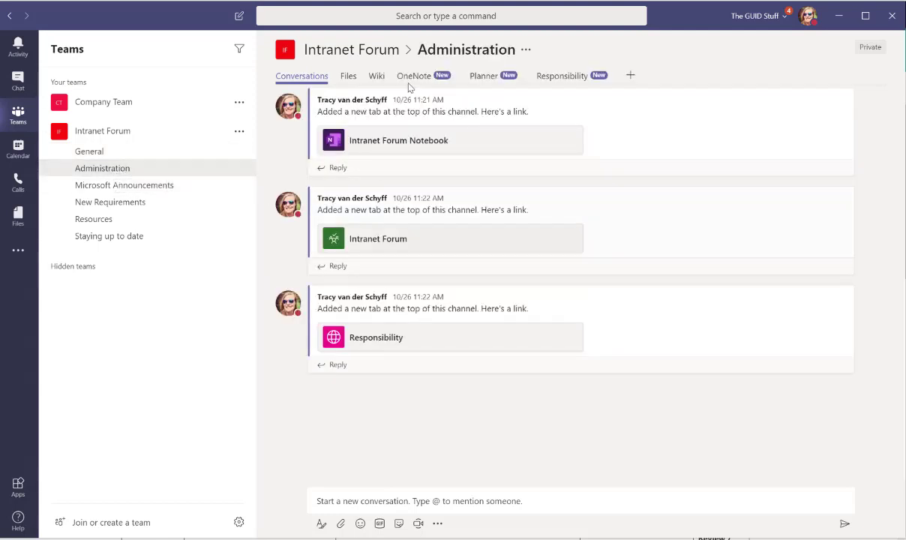
click(555, 78)
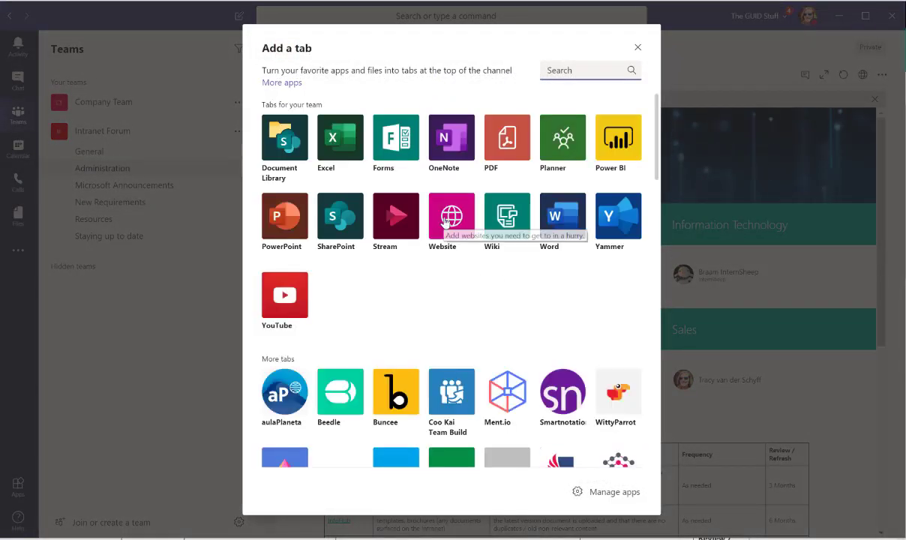
click(637, 48)
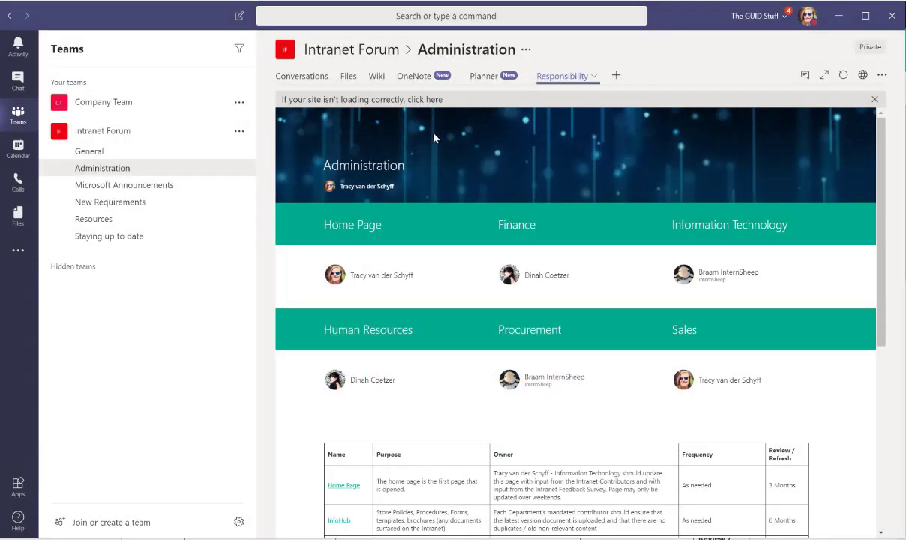
scroll(386, 330, down, 2)
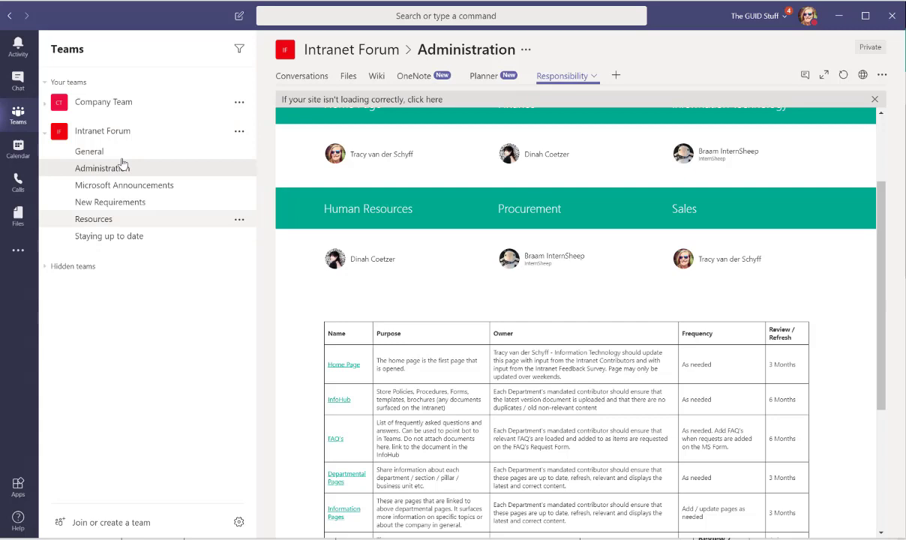
scroll(431, 306, down, 2)
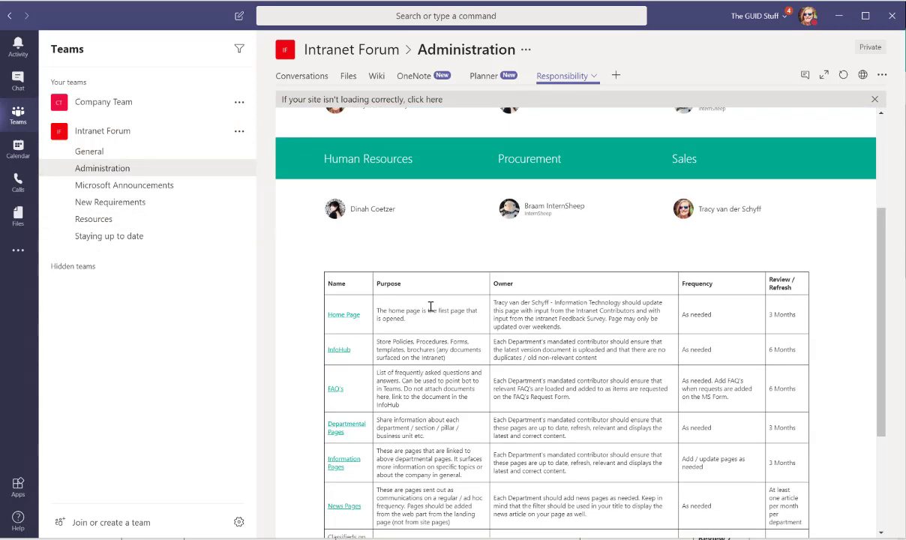
scroll(431, 307, up, 1)
scroll(430, 307, up, 3)
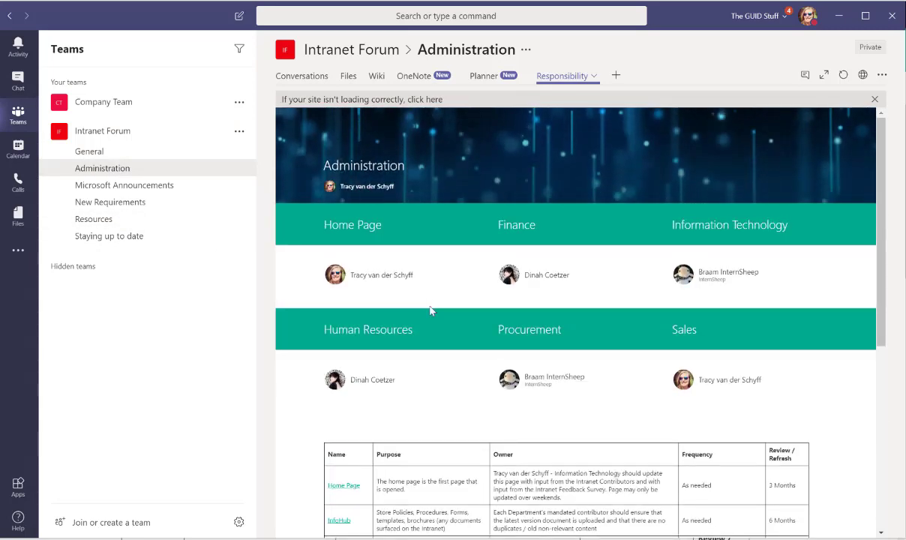
scroll(430, 311, down, 1)
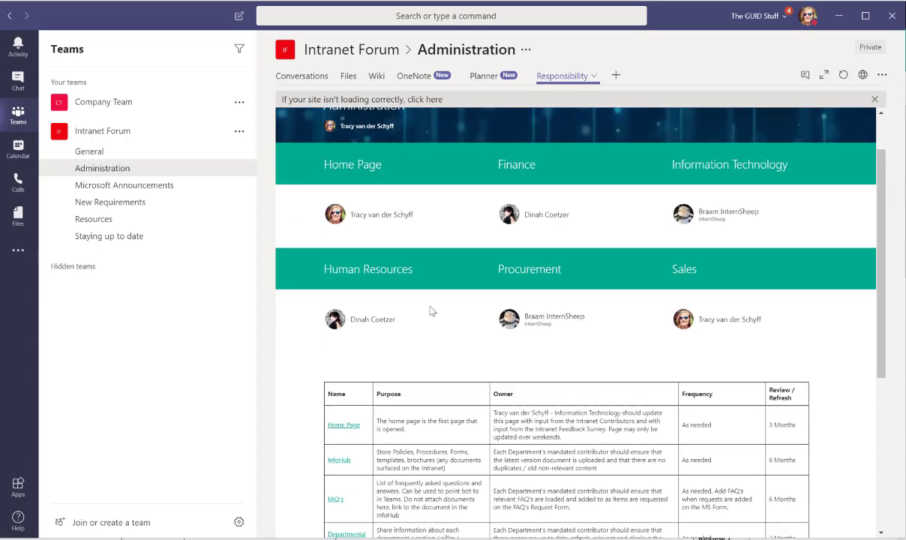
scroll(430, 311, down, 1)
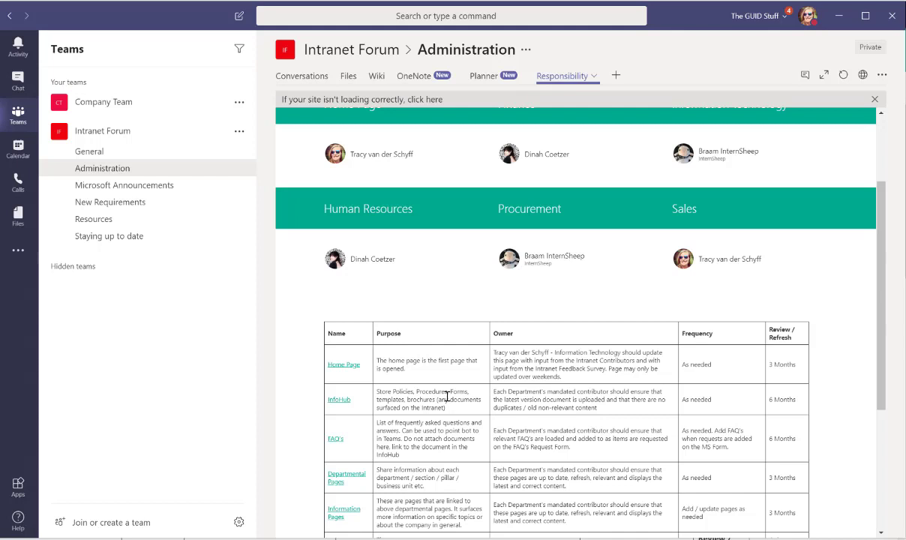
scroll(447, 396, up, 3)
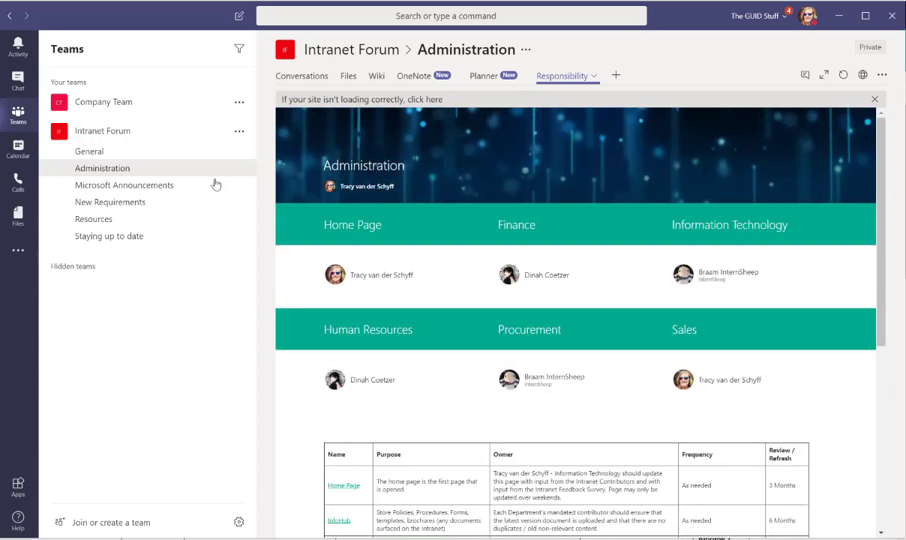
Visit Microsoft Announcements, then open the New Requirements channel's Intranet Feedback Survey form.
click(148, 185)
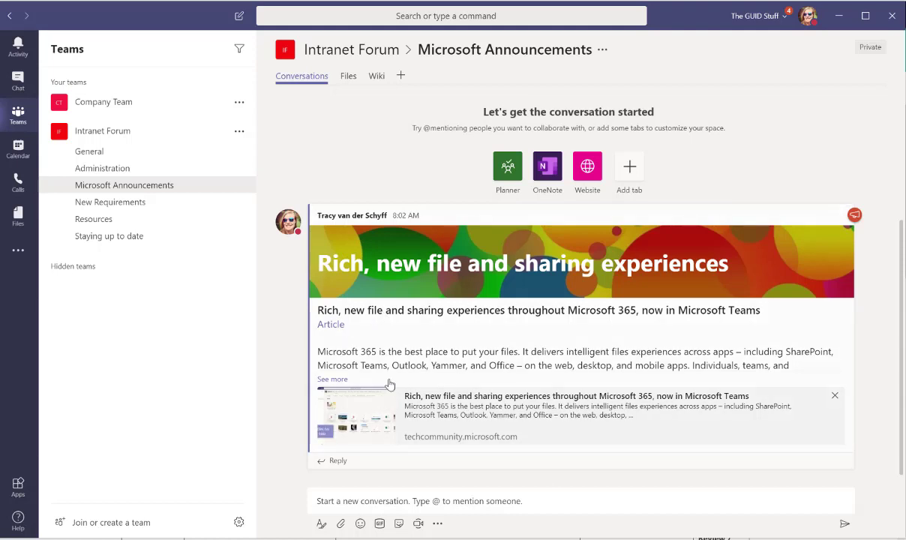
click(141, 203)
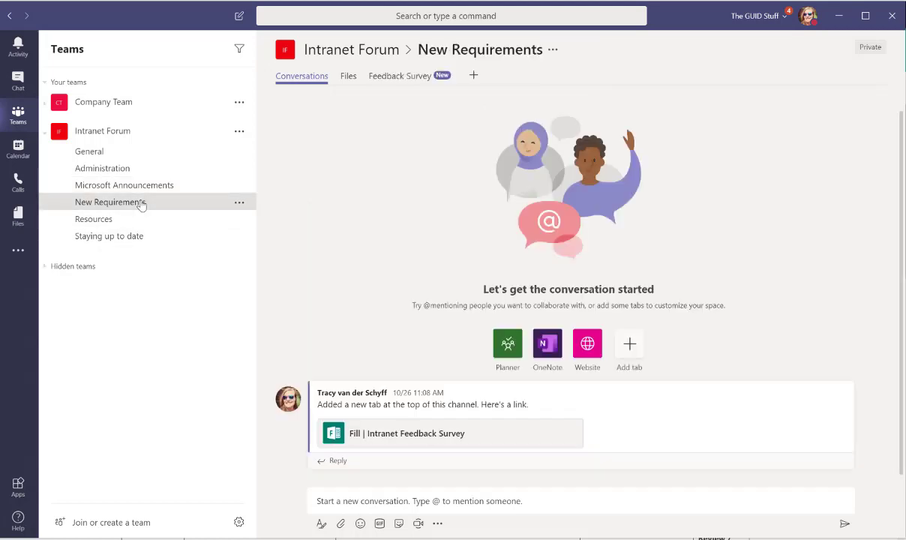
click(396, 78)
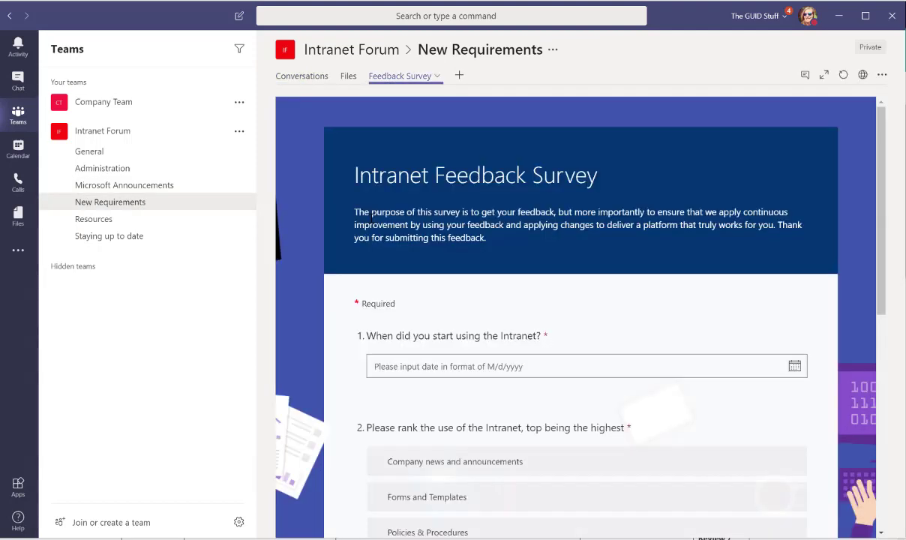
scroll(367, 209, down, 2)
scroll(367, 210, up, 2)
In the Resources channel, view the Building page, then the Contribution tab's 'support intranet' results.
click(141, 222)
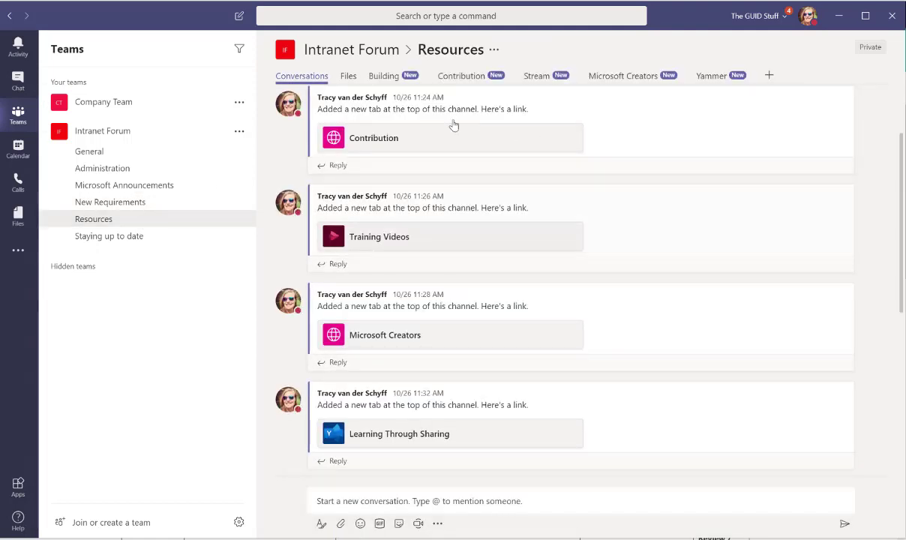
click(384, 77)
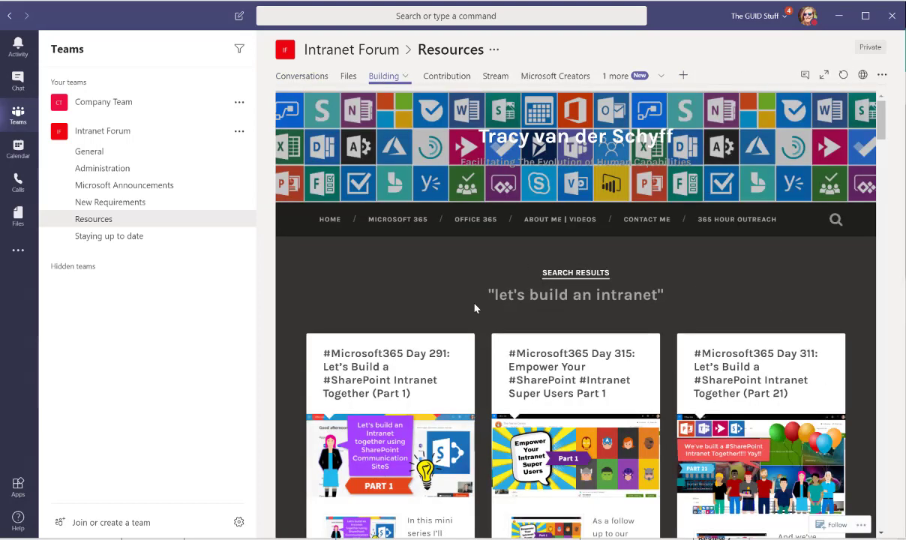
scroll(405, 288, down, 10)
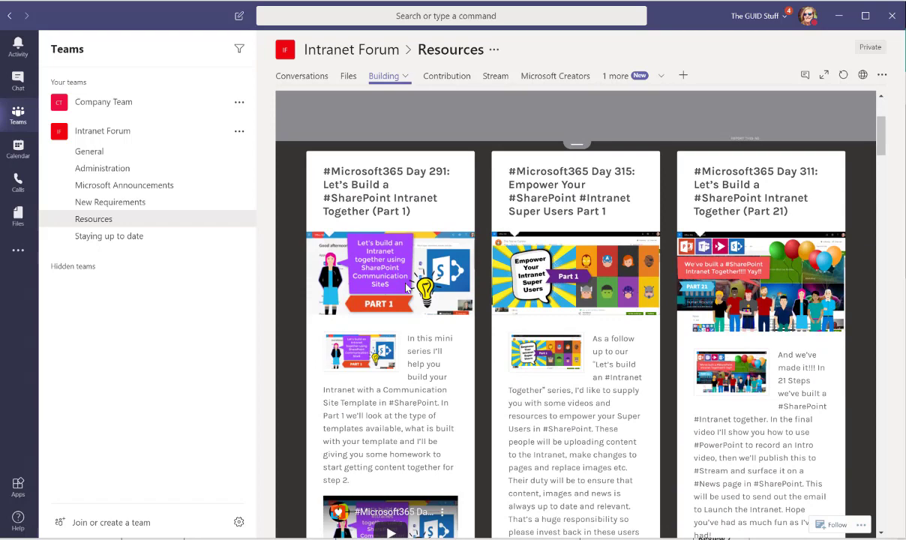
scroll(406, 288, down, 5)
scroll(405, 288, up, 15)
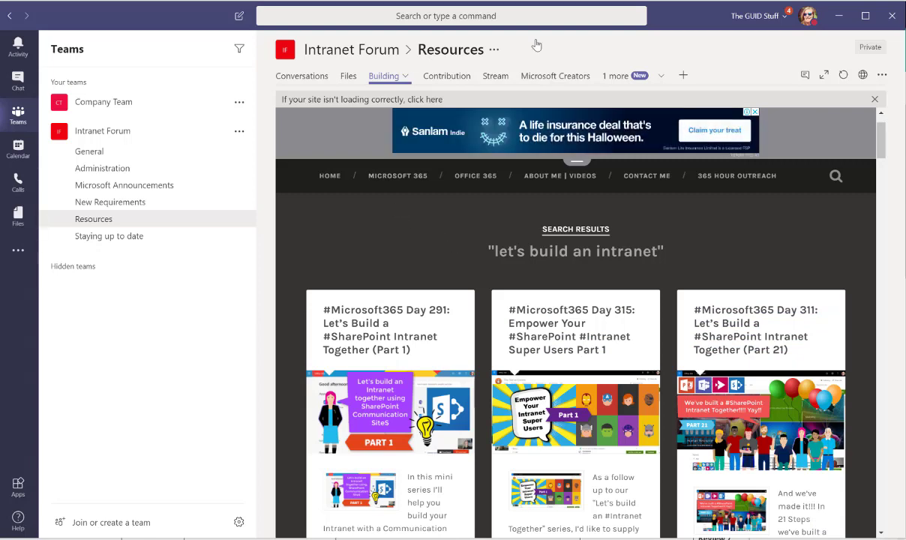
click(437, 76)
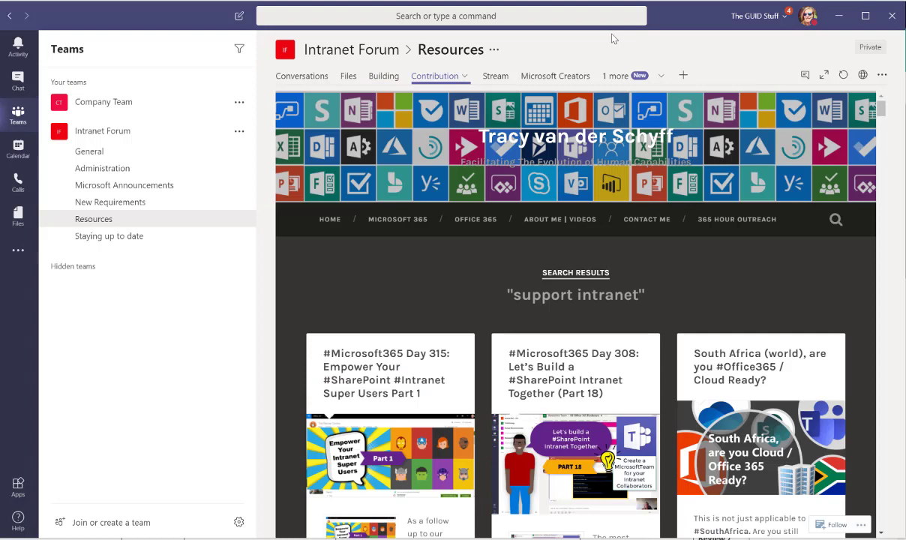
Open the '#Microsoft365 Day 315' Super Users article and read through it to the end.
scroll(459, 332, down, 2)
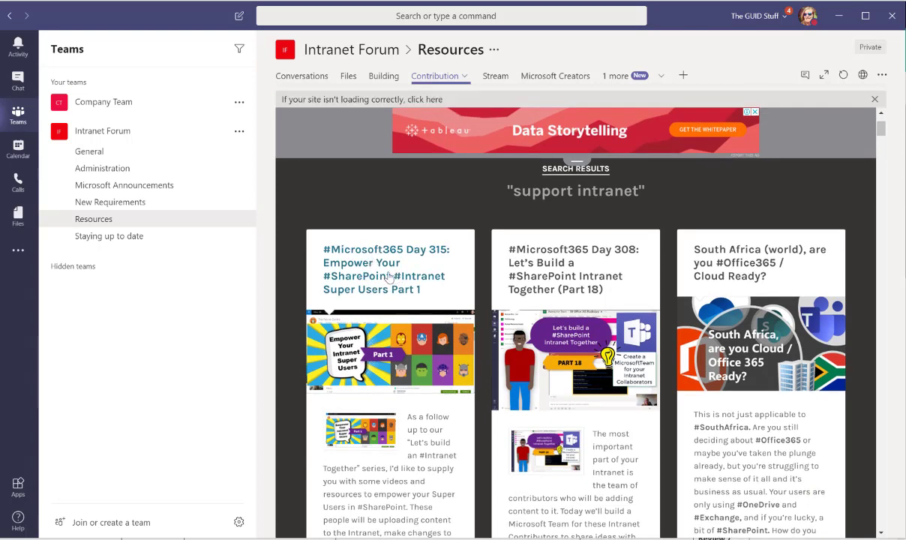
click(390, 278)
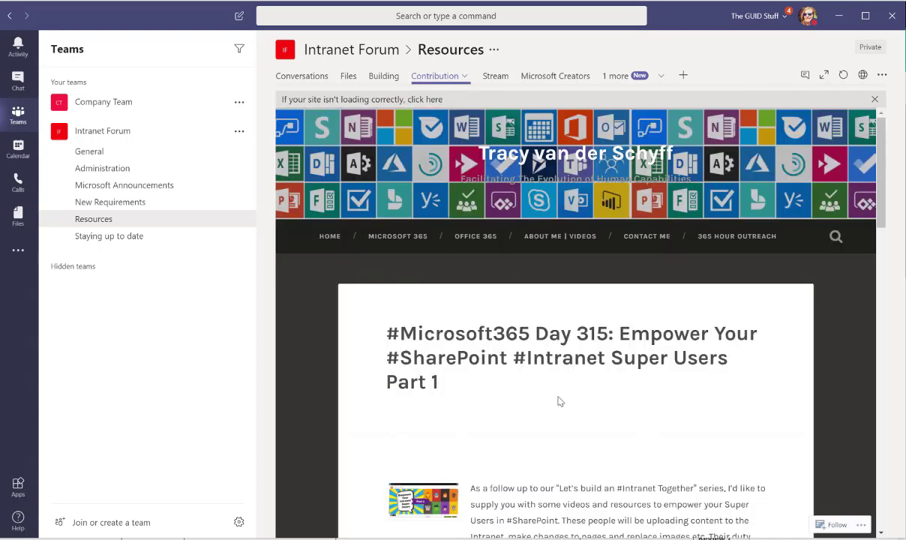
scroll(446, 366, down, 5)
scroll(447, 365, down, 3)
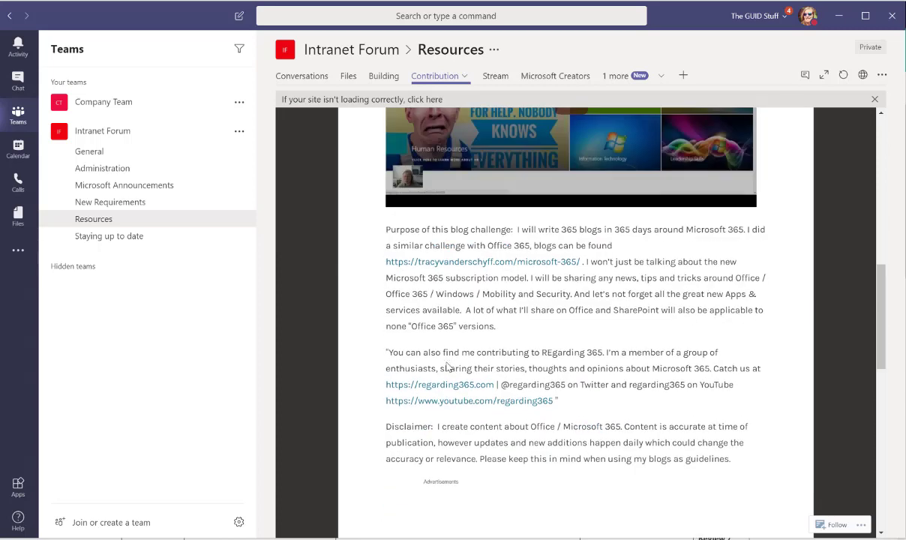
scroll(476, 258, up, 4)
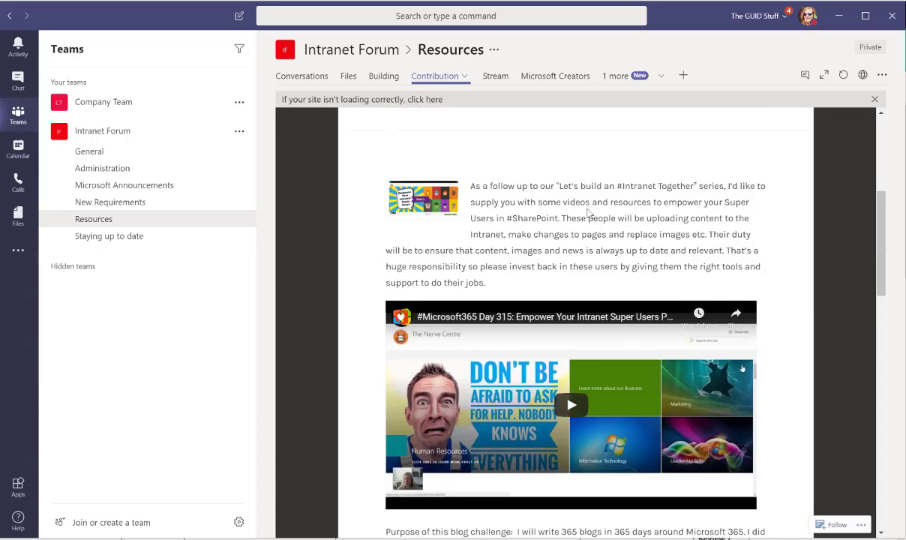
scroll(589, 214, up, 5)
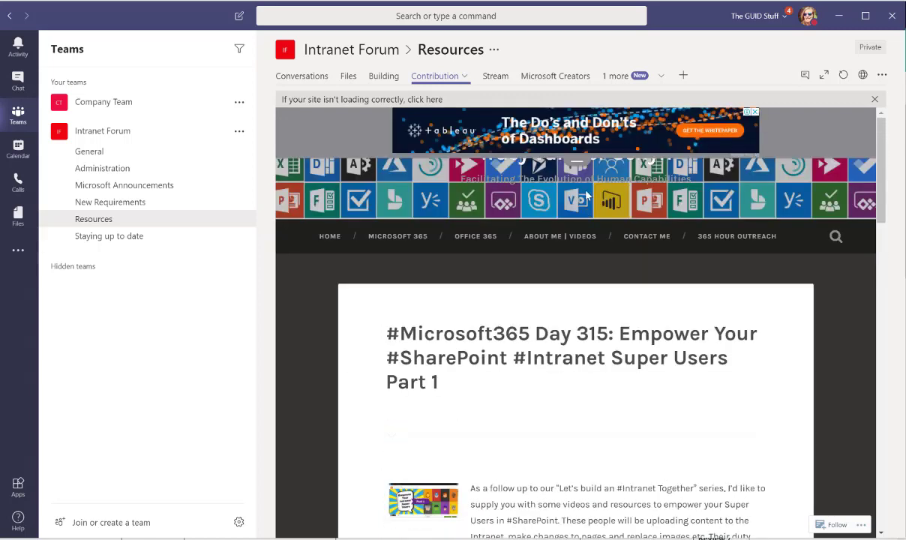
View Training Videos, then the Microsoft Creators YouTube channel, pausing its trailer.
click(495, 76)
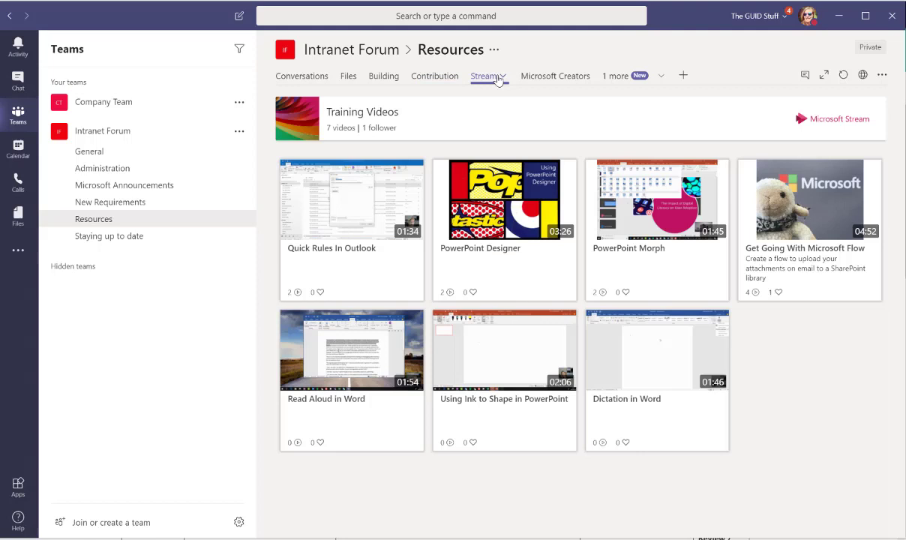
click(542, 78)
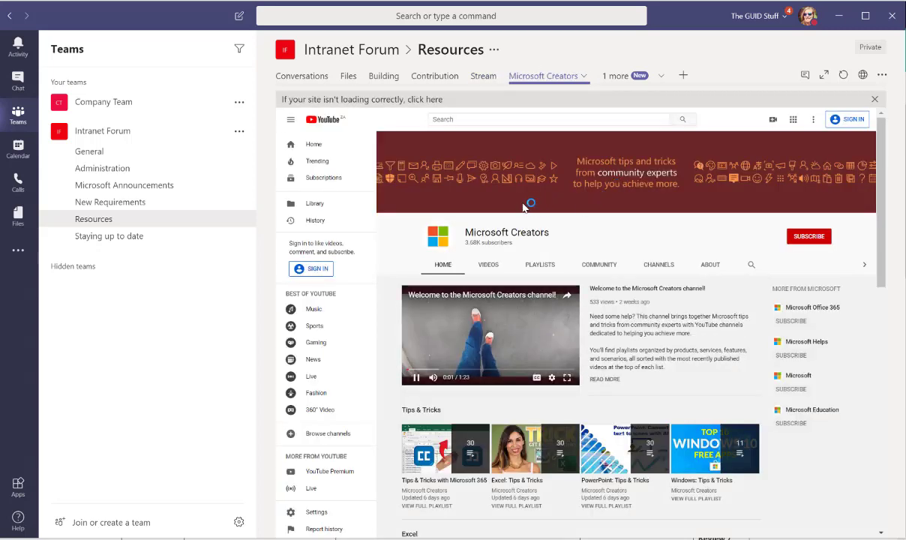
scroll(524, 208, down, 1)
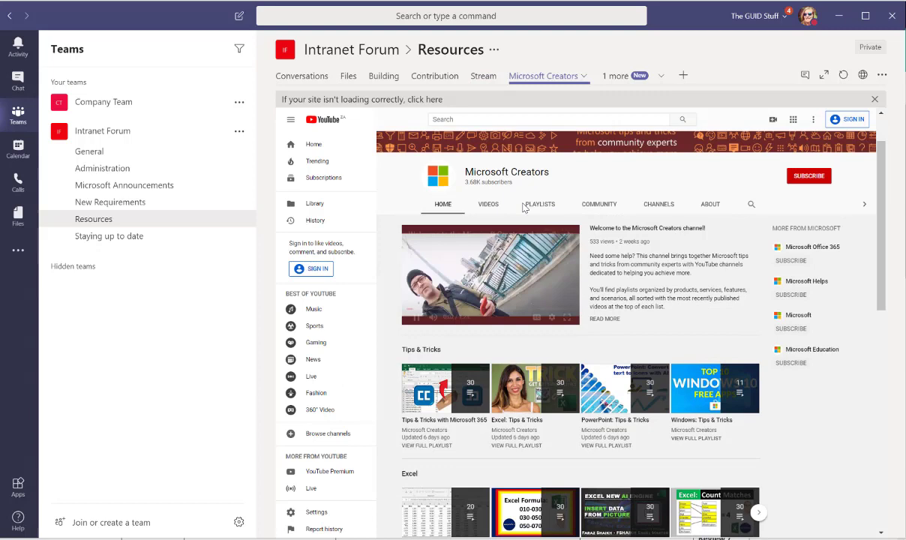
scroll(524, 208, down, 1)
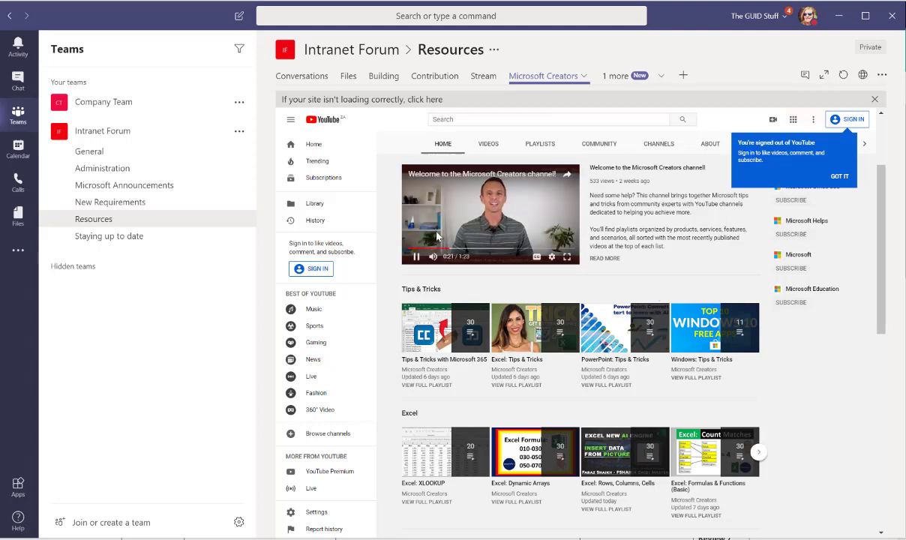
click(429, 219)
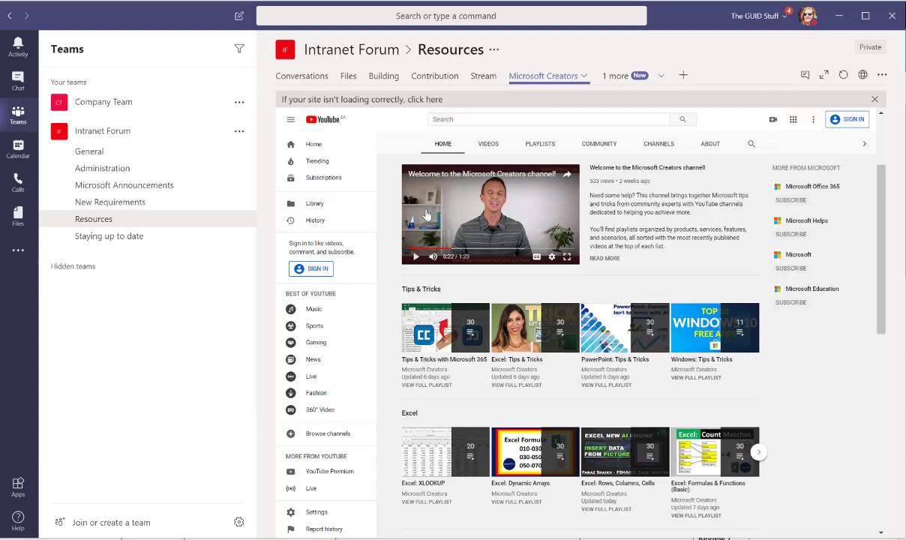
click(660, 79)
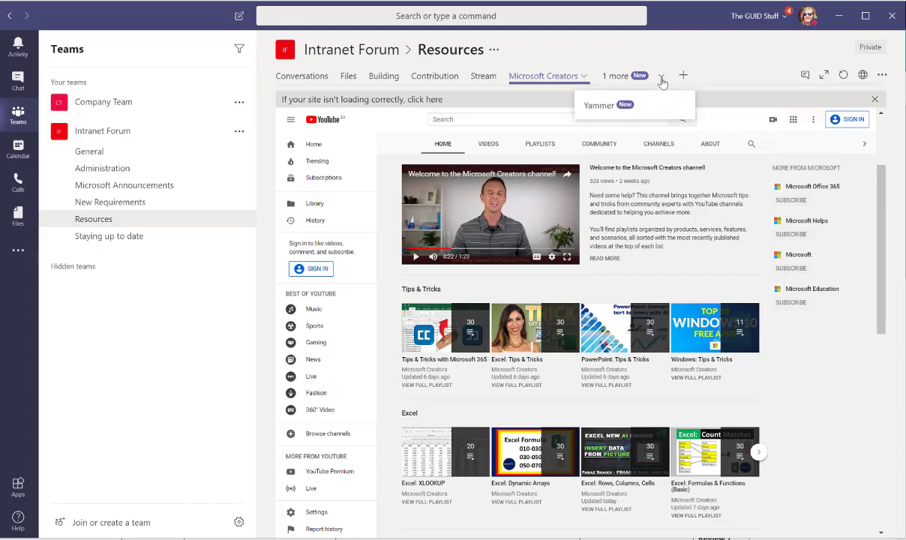
View the Yammer group page, then open the Staying up to date channel.
click(607, 106)
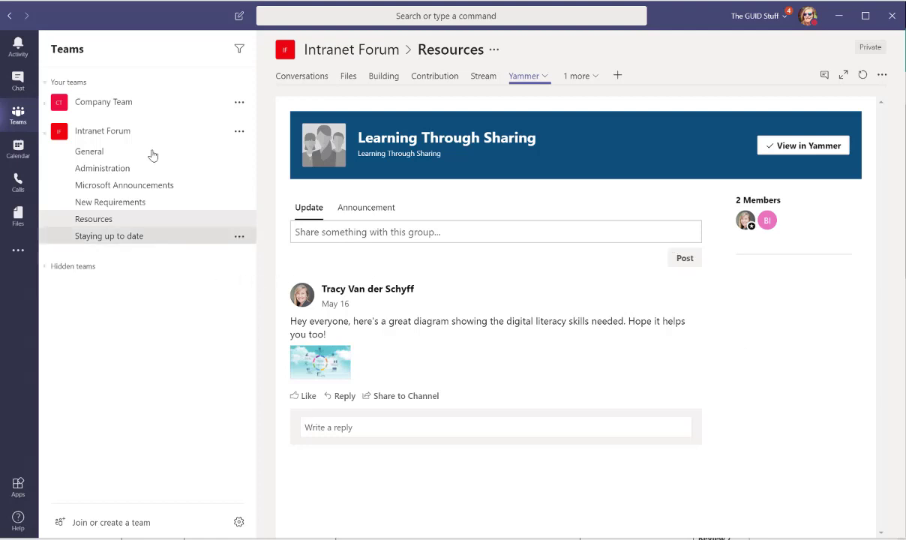
click(152, 240)
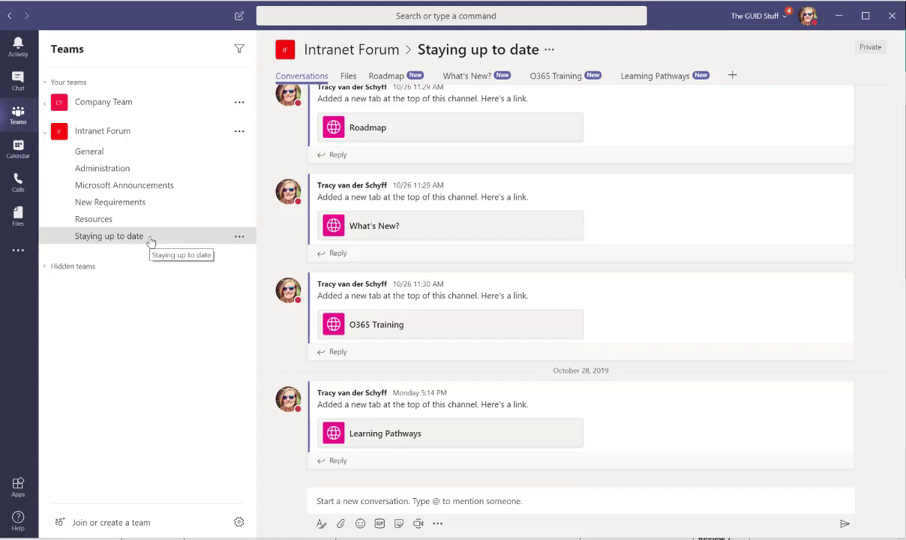
Show the Microsoft 365 Roadmap tab and search its updates for 'te'.
click(384, 78)
scroll(530, 259, down, 2)
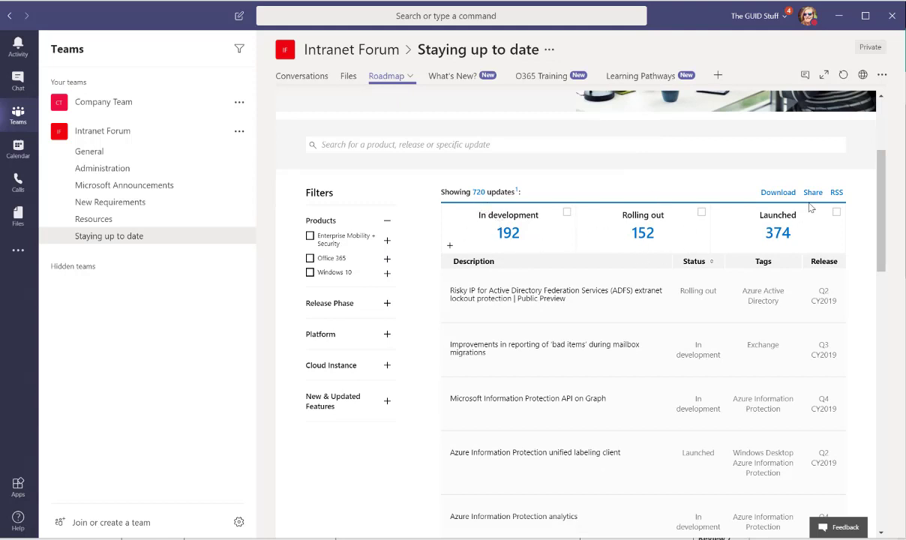
scroll(357, 342, up, 2)
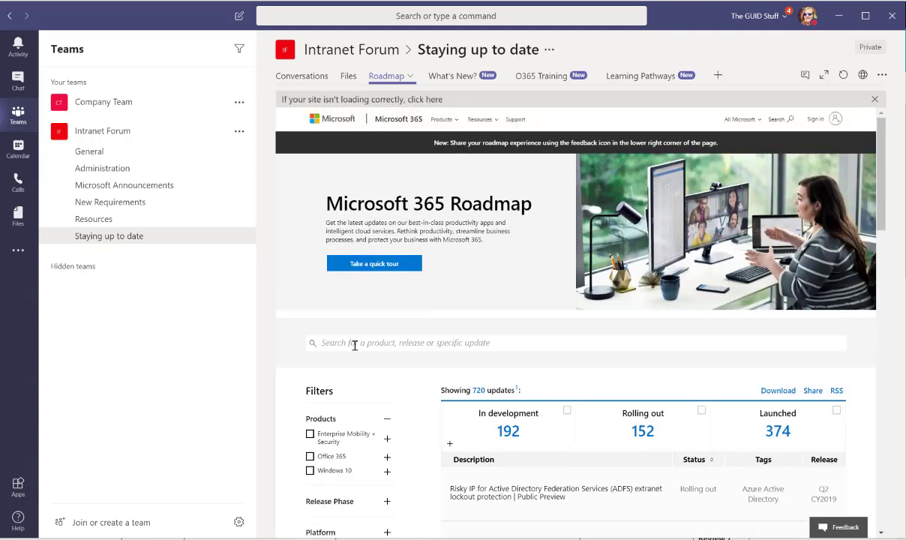
click(355, 344)
text(teams)
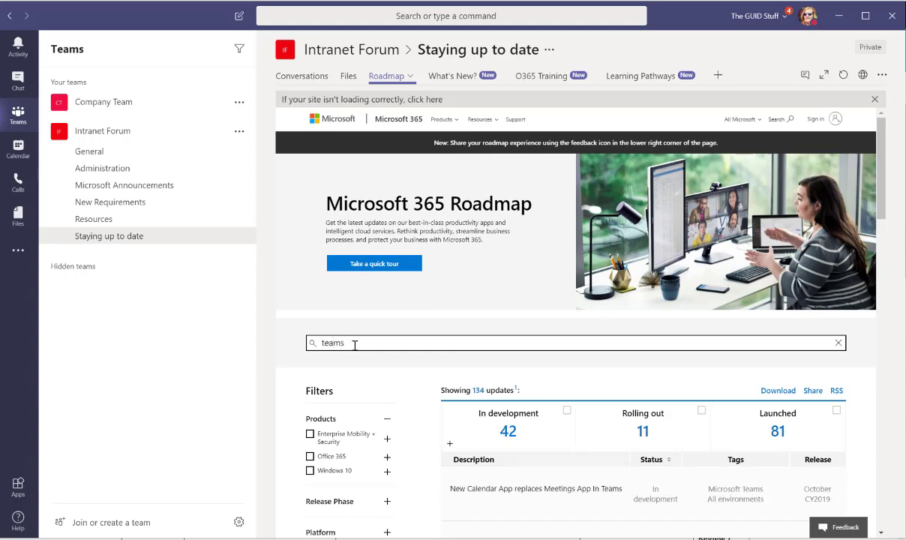
scroll(420, 405, down, 2)
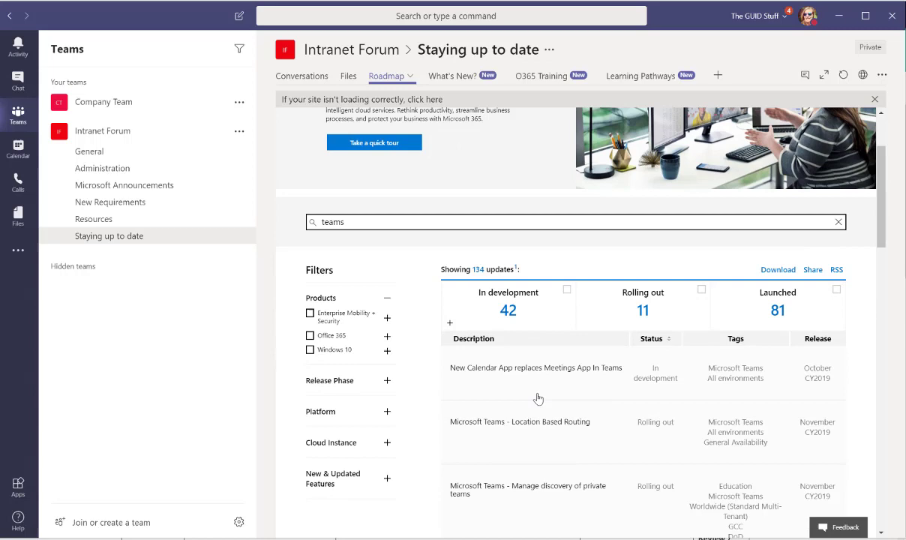
scroll(538, 398, up, 2)
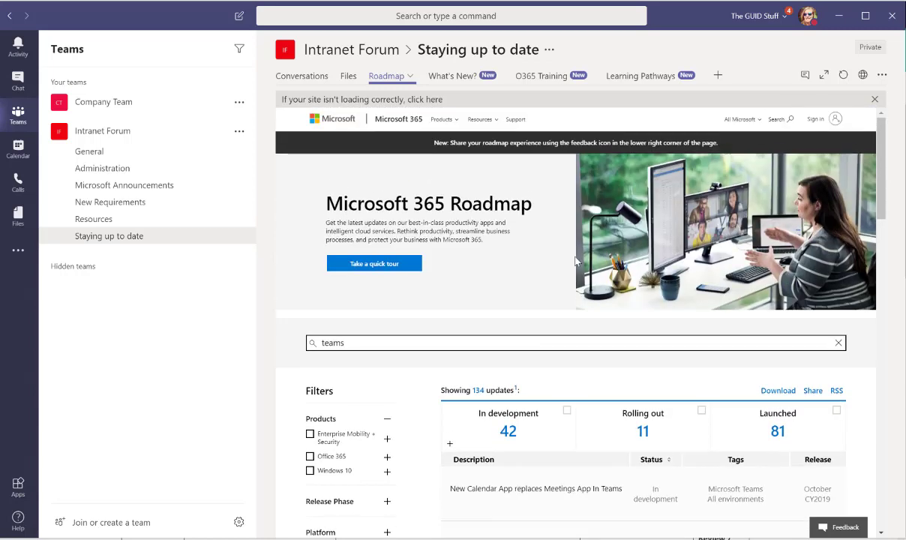
Open What's new in Office 365, expand September 2019 release notes, and return to top.
click(462, 78)
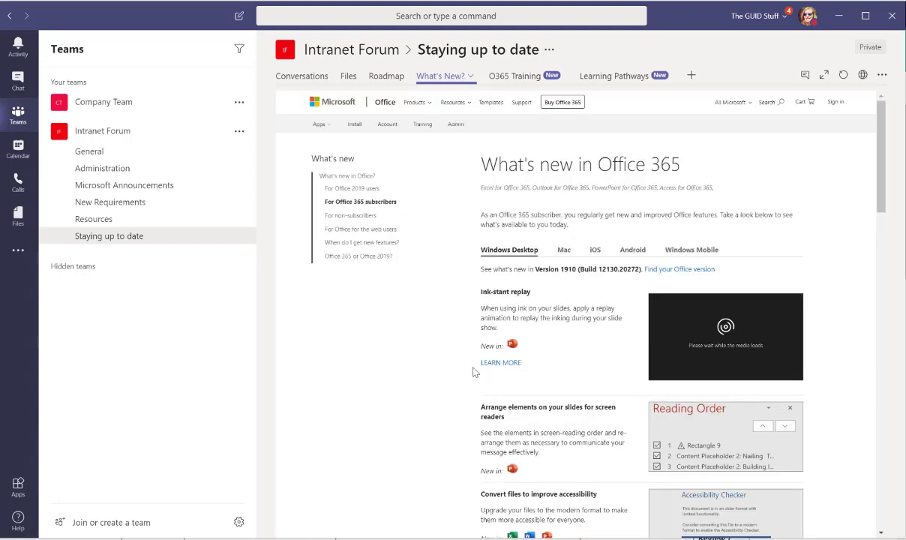
scroll(459, 368, down, 5)
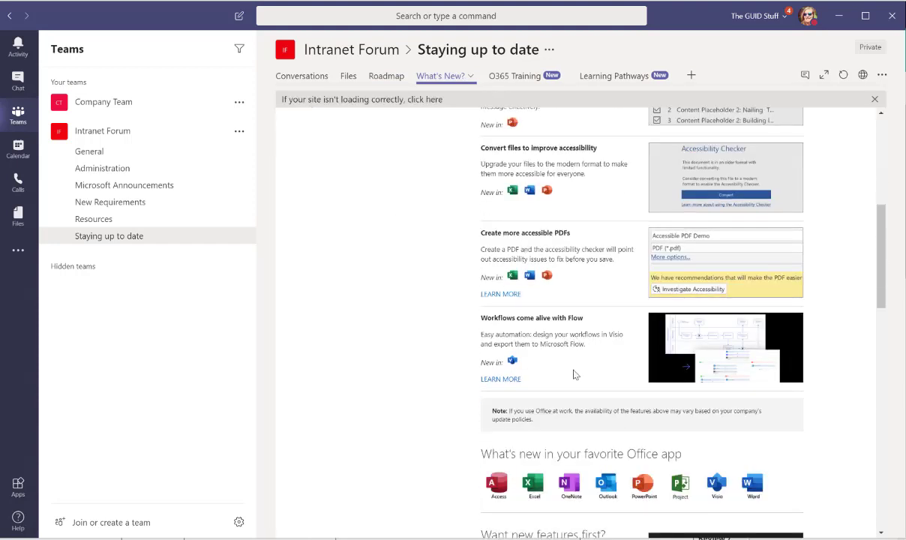
scroll(424, 281, down, 8)
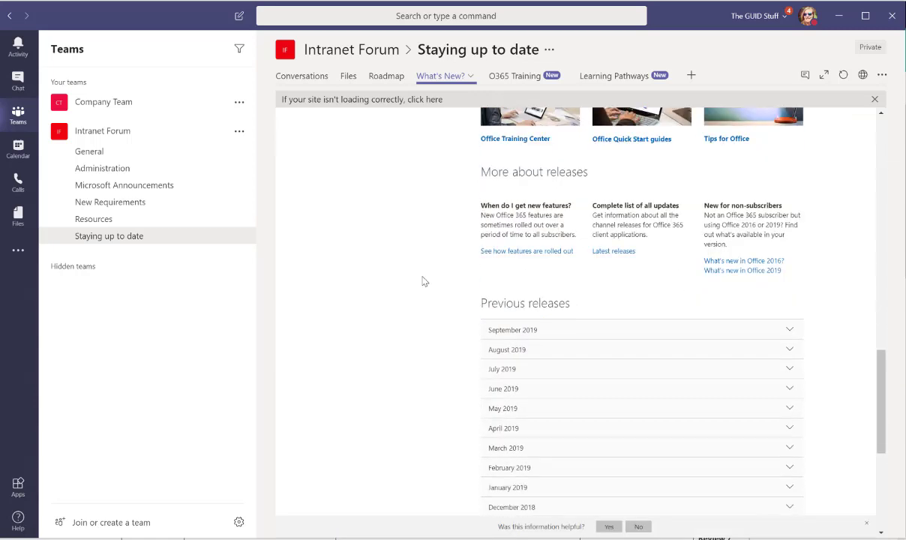
click(504, 331)
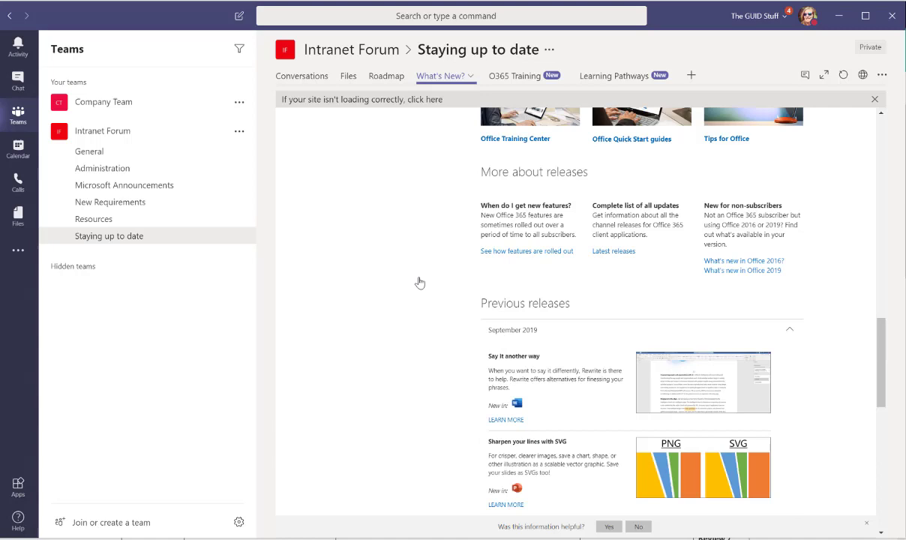
scroll(420, 283, down, 2)
scroll(420, 283, up, 10)
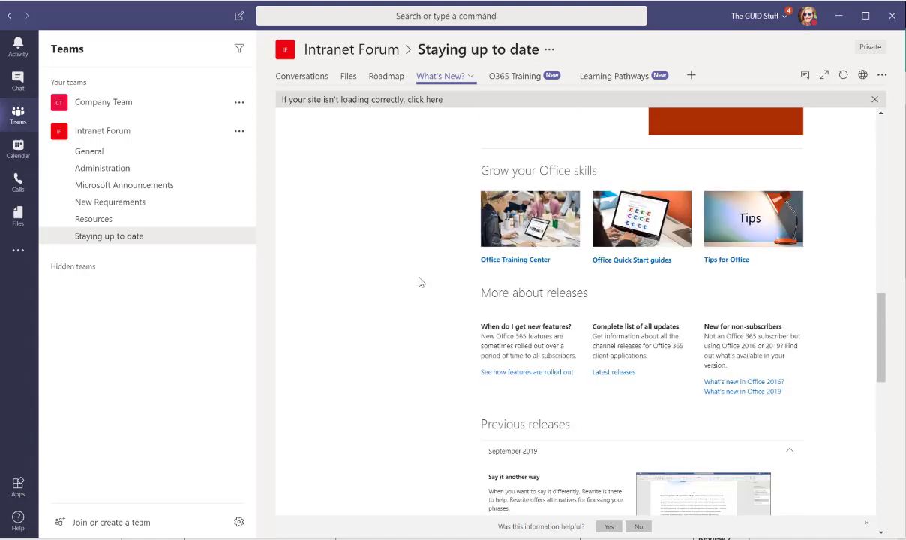
scroll(420, 281, up, 3)
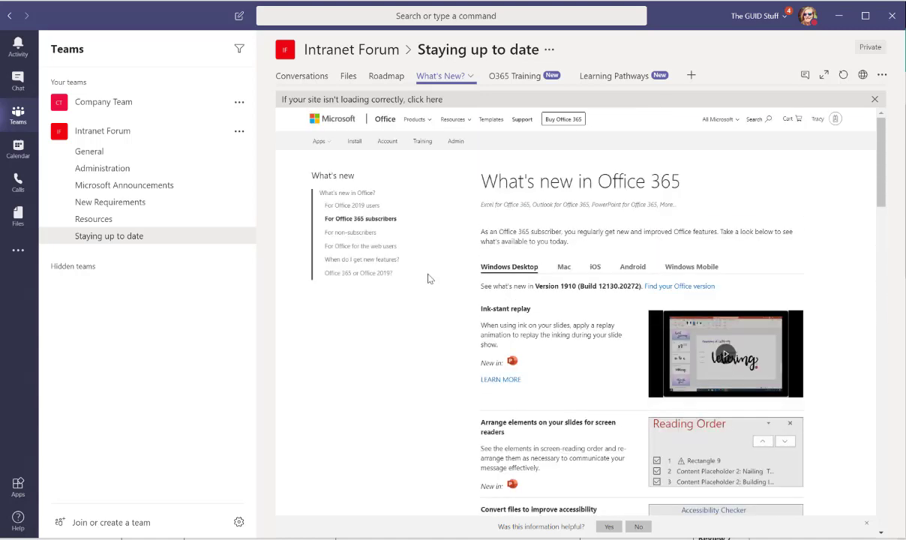
Browse the Office 365 Training Center and Learning Pathways tabs, then go to Administration.
click(510, 78)
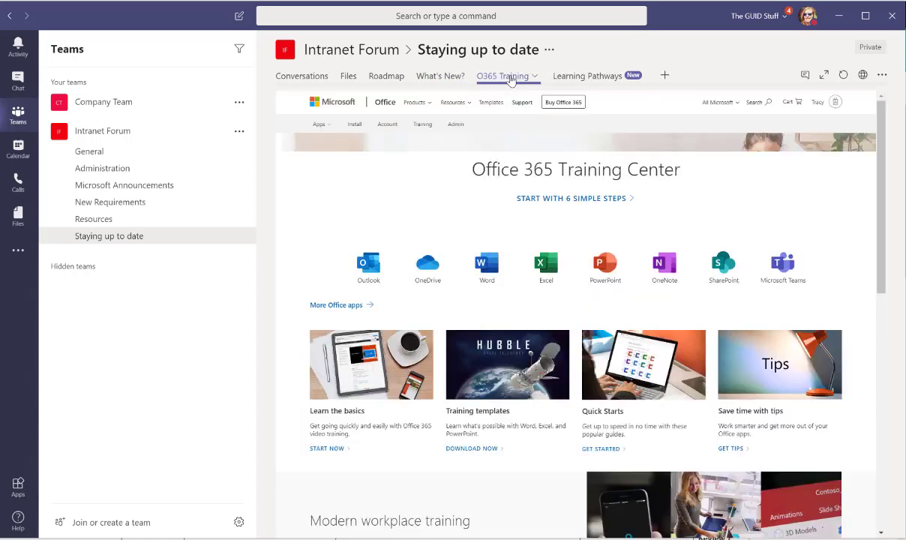
scroll(319, 271, down, 5)
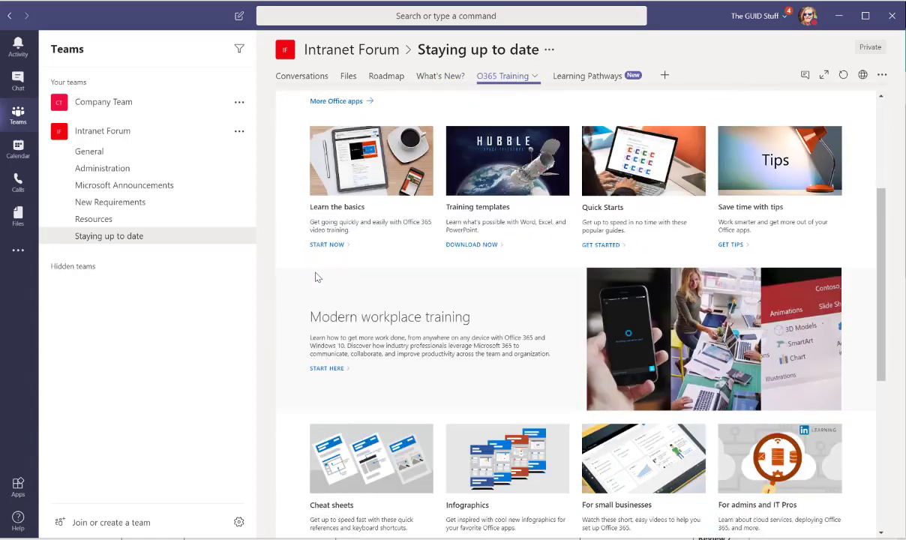
scroll(319, 277, down, 3)
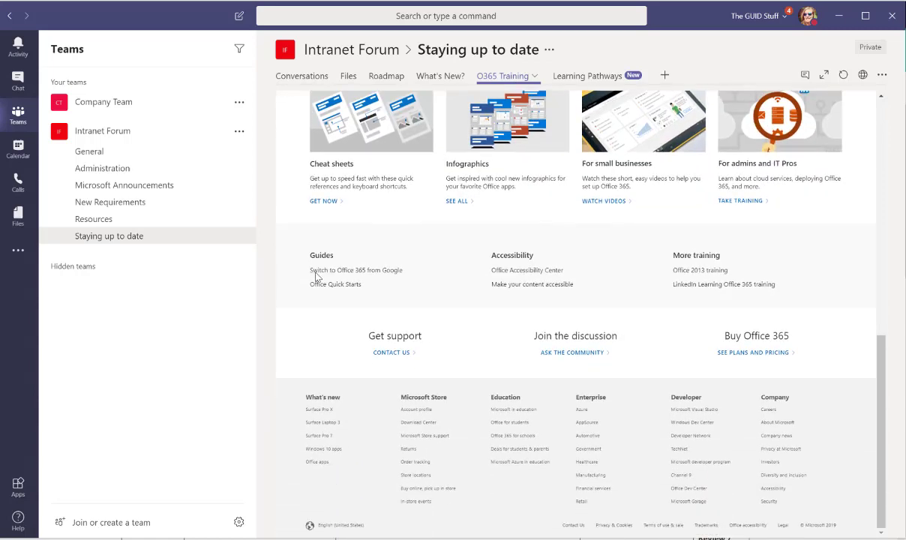
scroll(315, 276, up, 4)
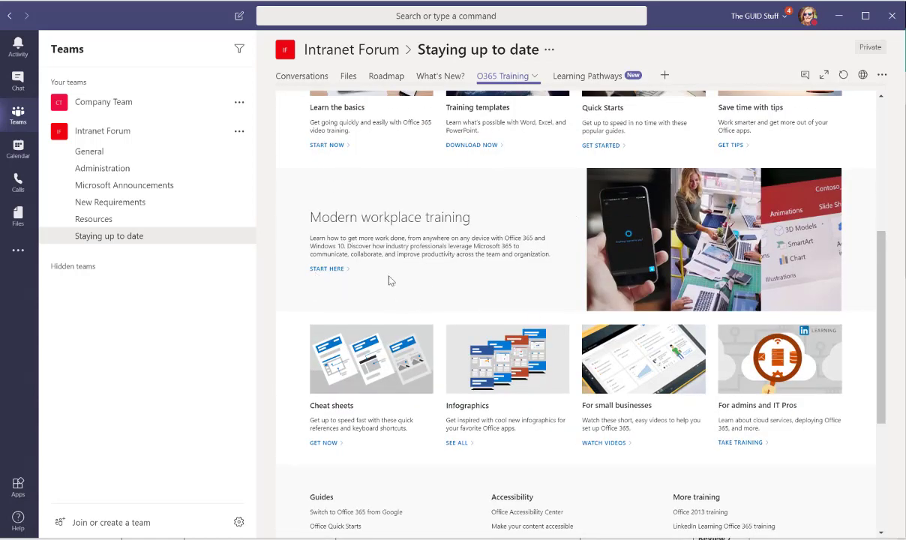
scroll(495, 306, up, 5)
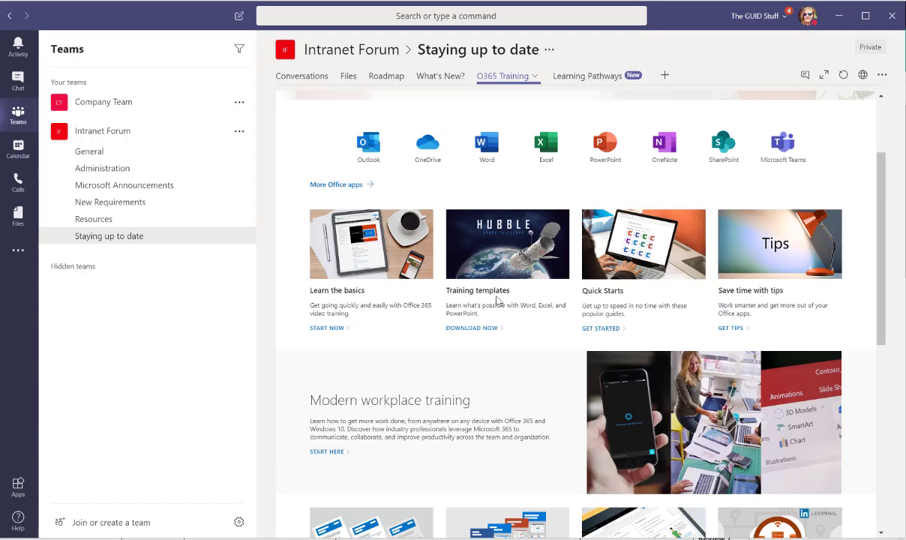
click(573, 78)
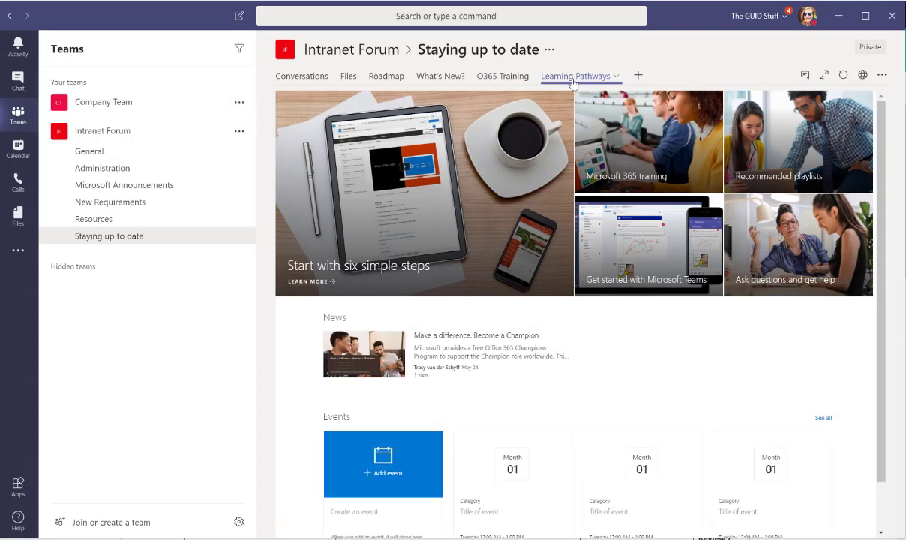
click(134, 172)
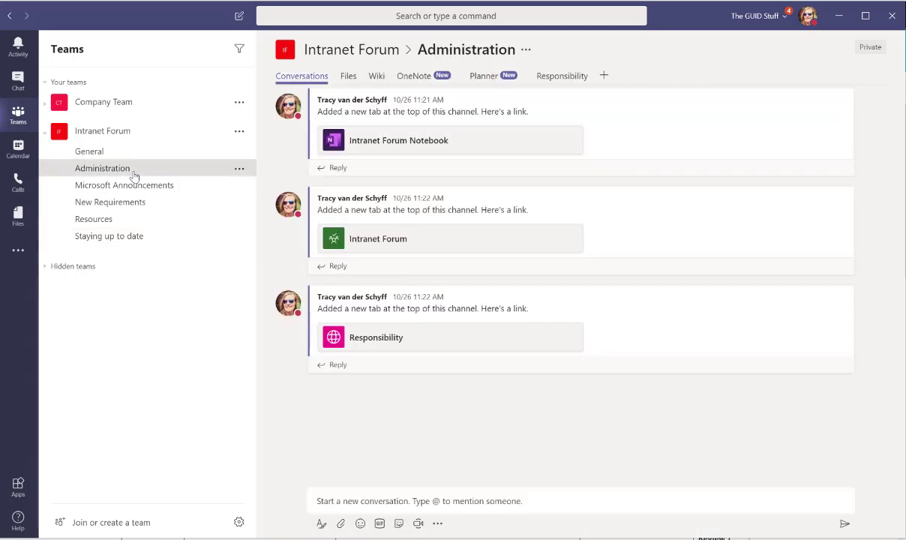
Load the Responsibility tab's Modern Intranet Administration page with department owners.
click(553, 78)
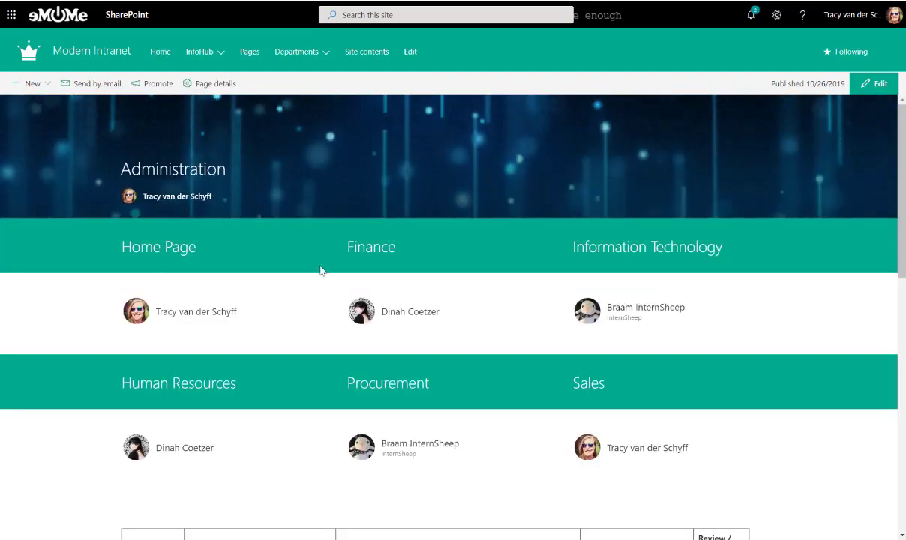
Clear the selection on the Home Page owner text and scroll through the Administration page's pages table.
scroll(33, 333, down, 5)
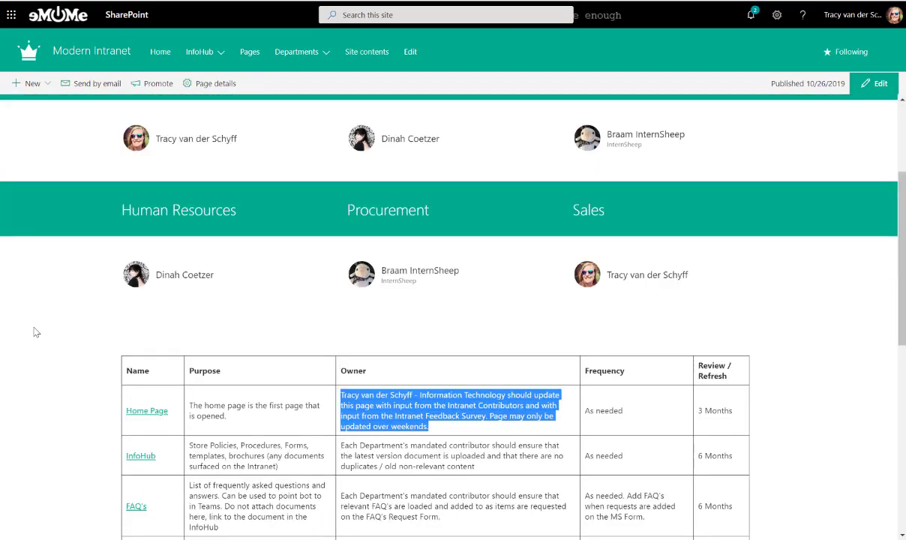
click(805, 137)
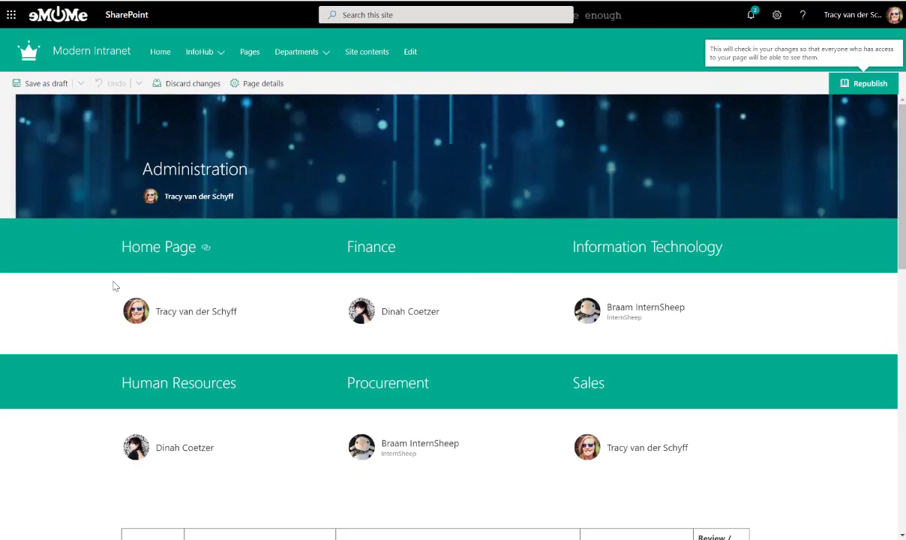
scroll(112, 283, down, 6)
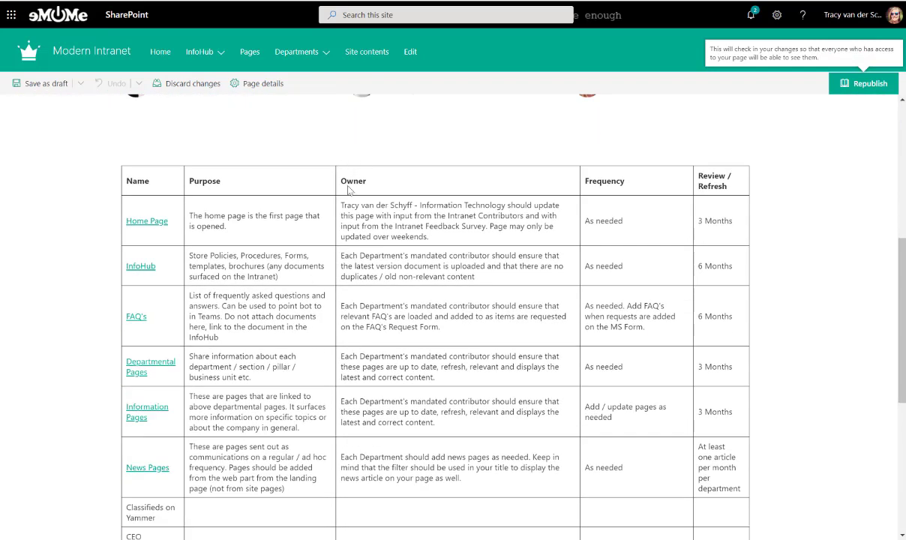
scroll(375, 195, down, 10)
scroll(310, 311, up, 4)
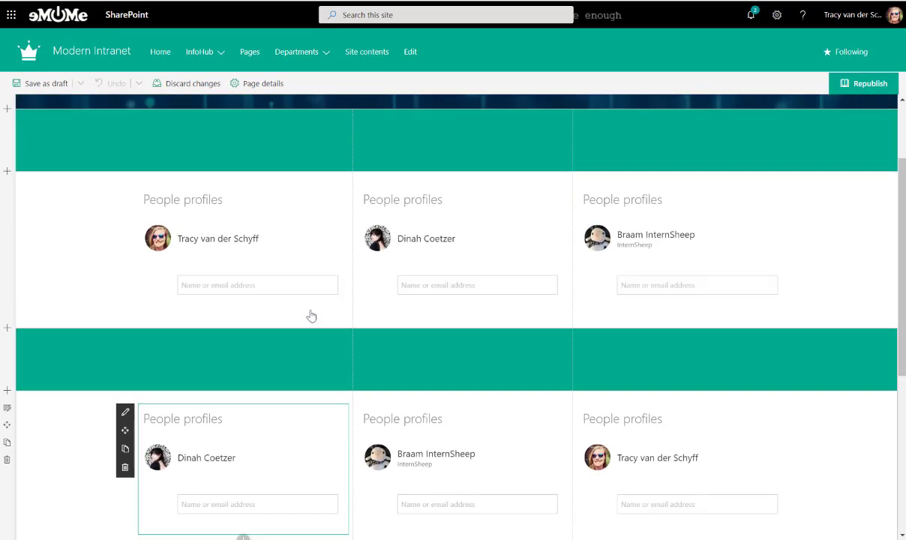
scroll(310, 311, down, 5)
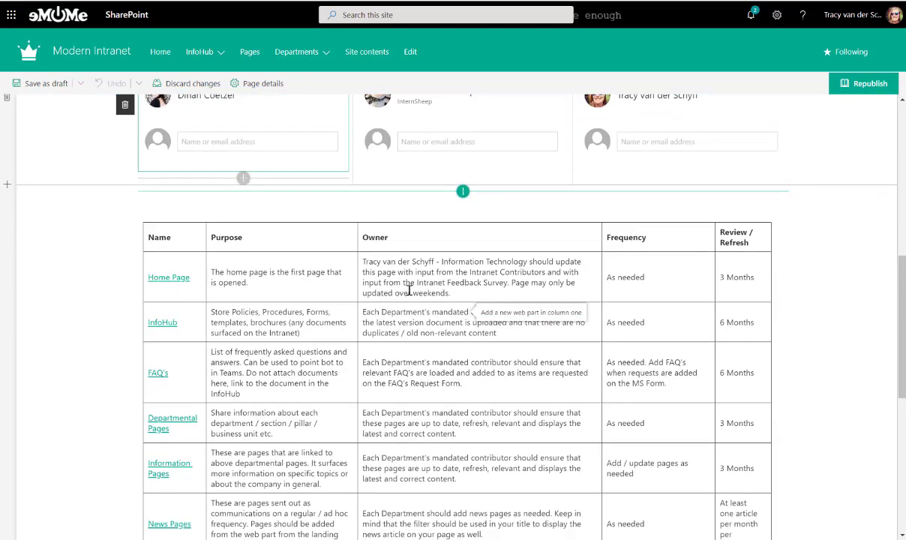
Open the pages table's text and table formatting options, then republish the Administration page.
click(409, 293)
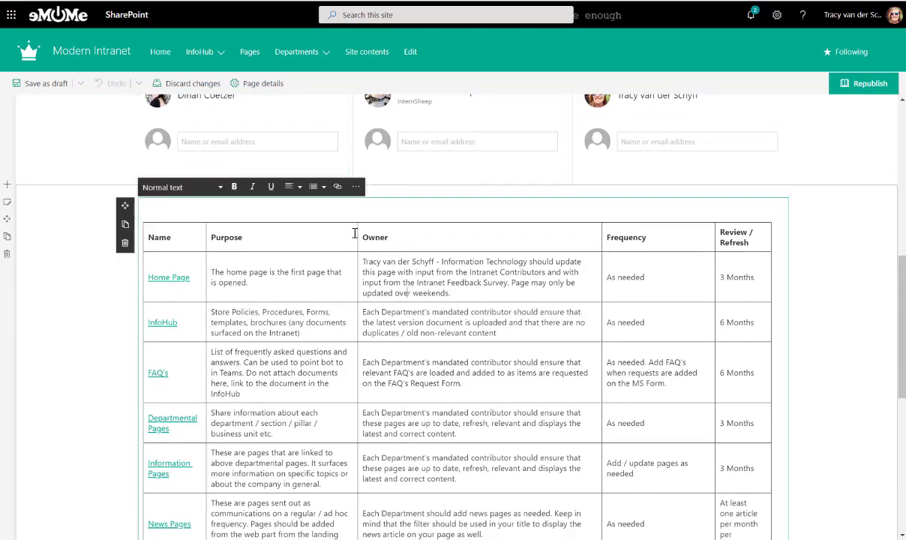
click(357, 188)
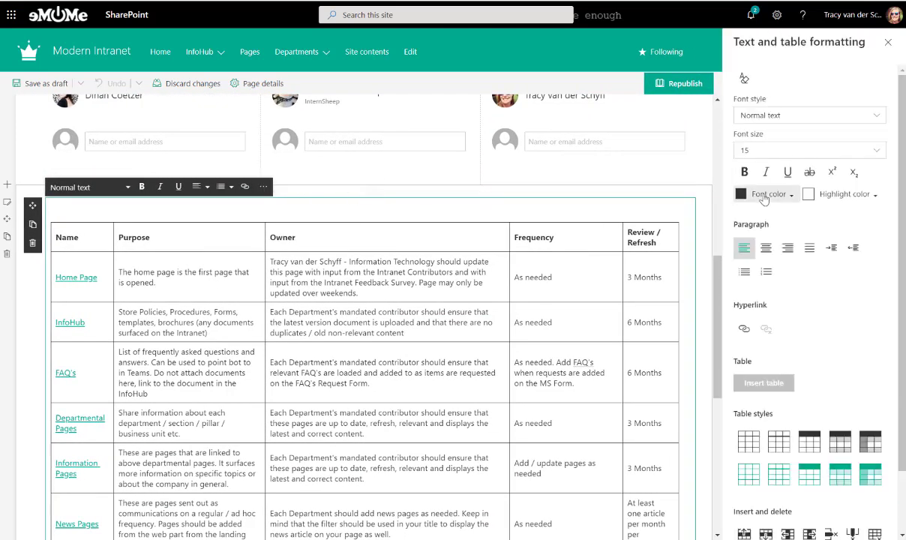
scroll(812, 418, down, 1)
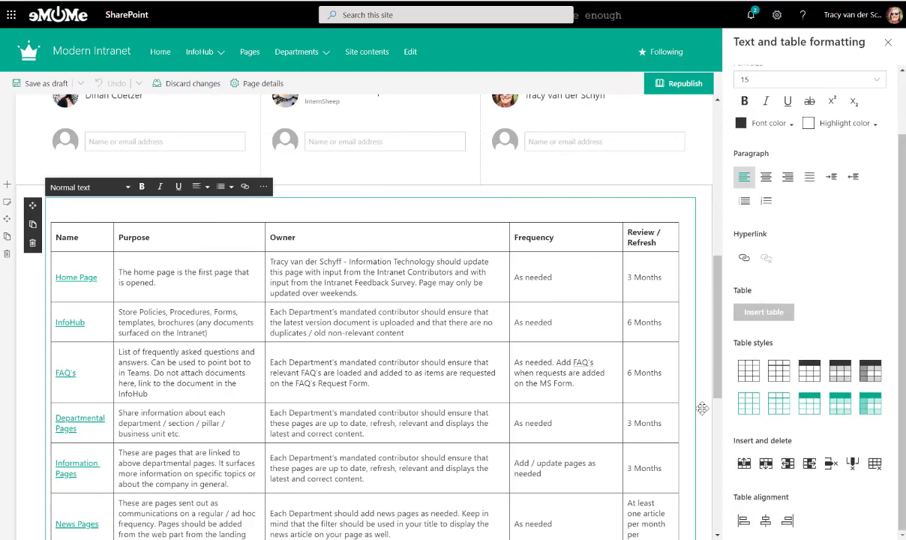
scroll(237, 330, down, 2)
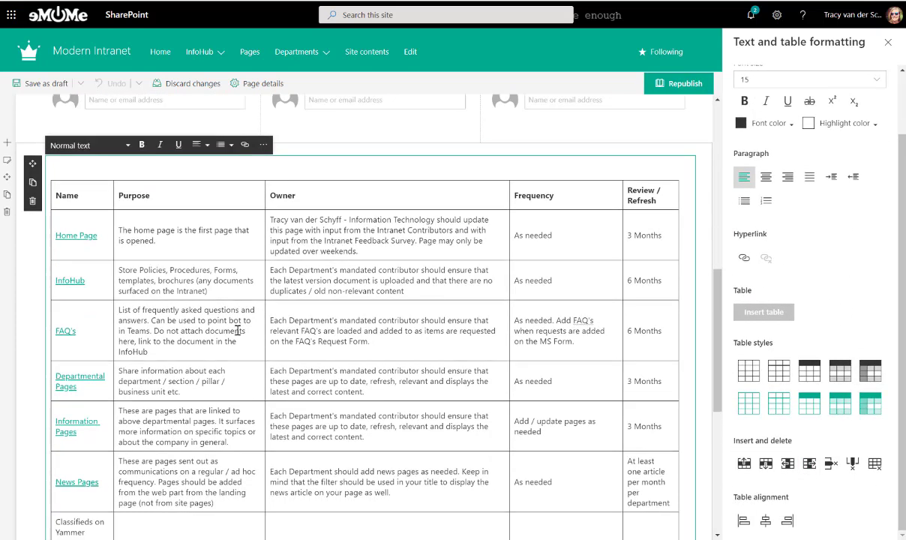
scroll(237, 330, up, 2)
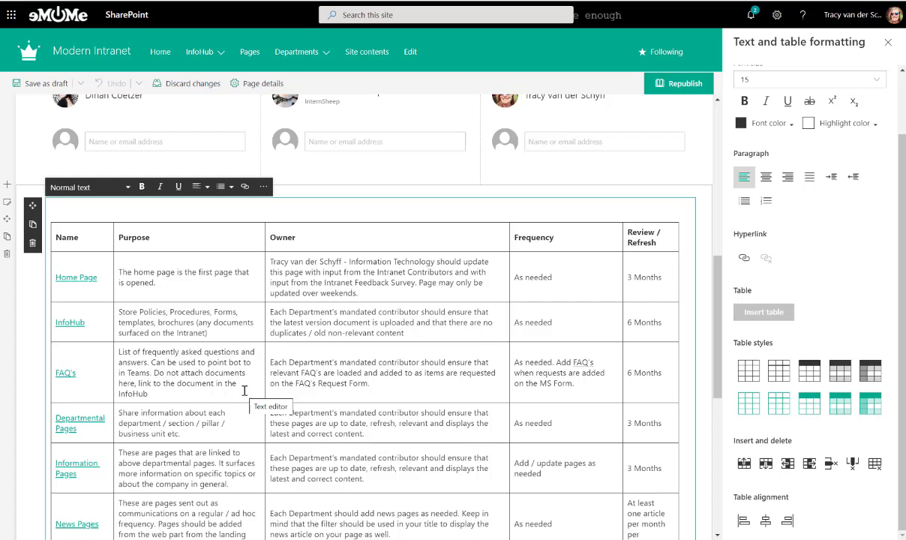
scroll(244, 391, up, 10)
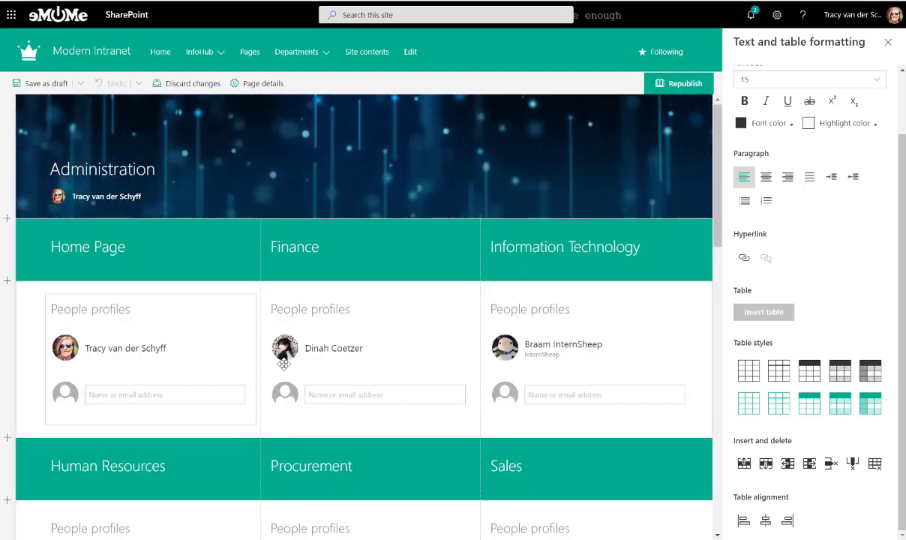
click(678, 83)
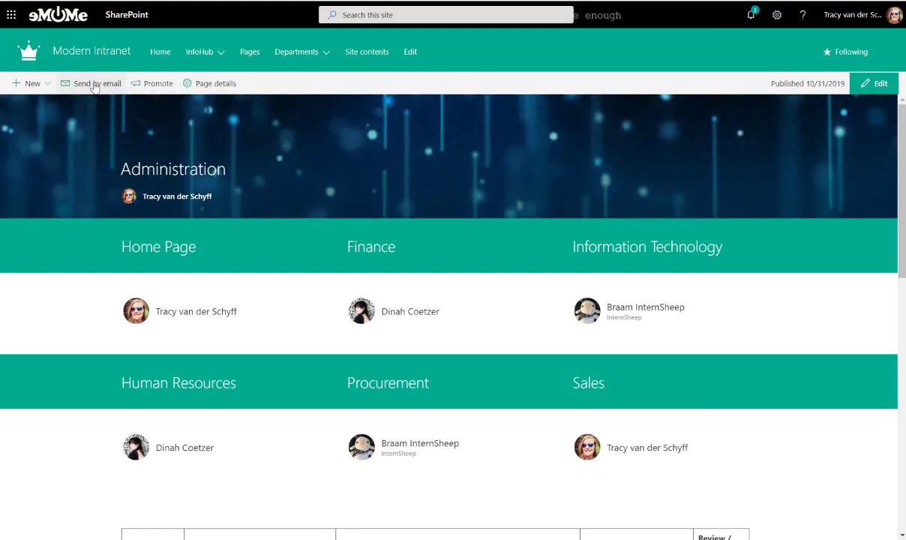
click(94, 84)
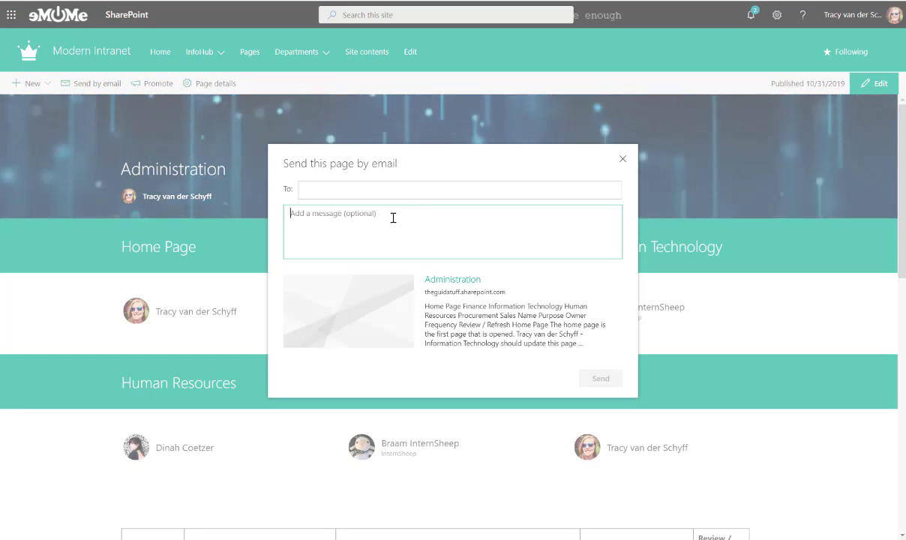
click(621, 162)
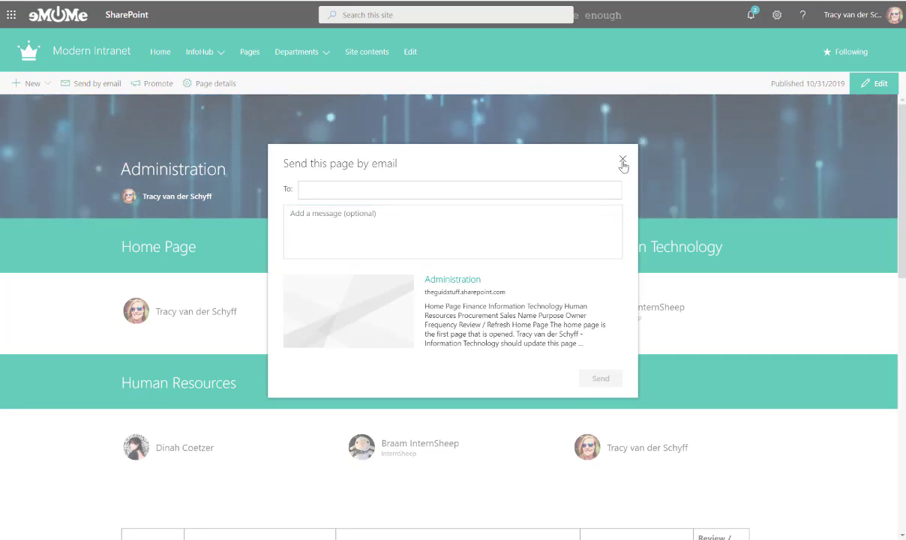
click(243, 182)
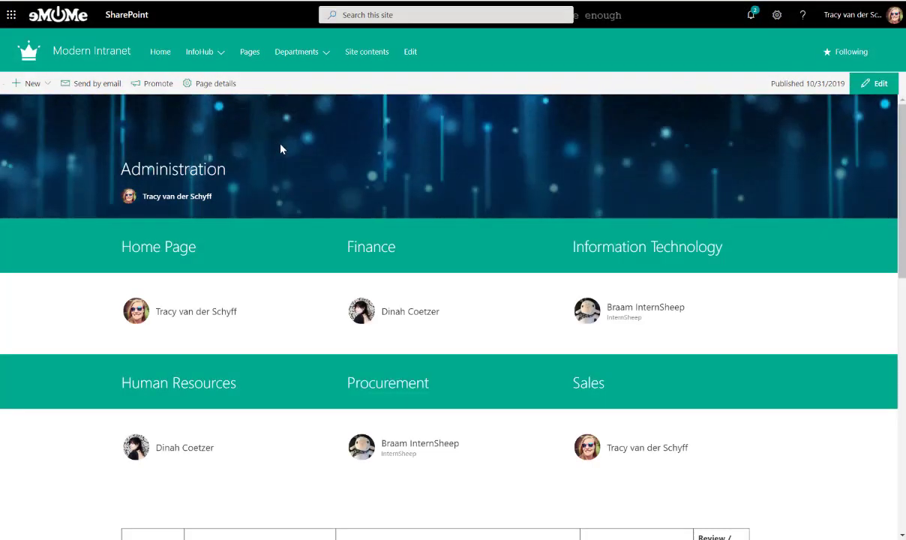